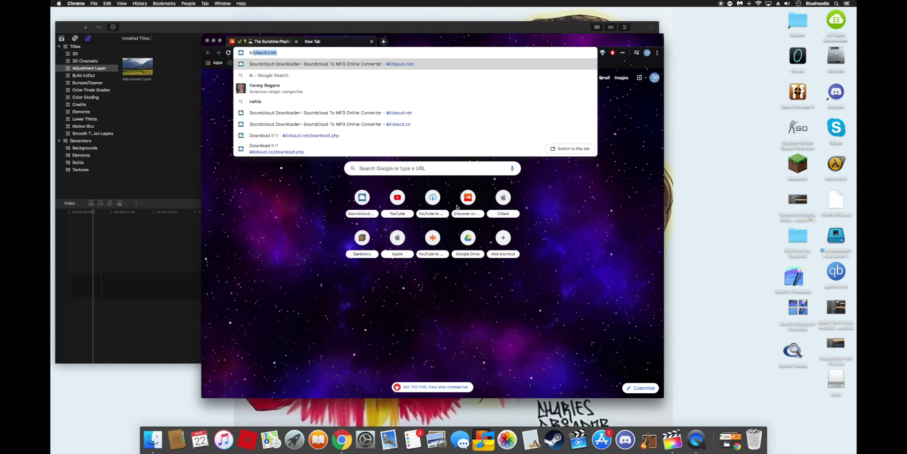
Open the klickaud.com SoundCloud converter, YouTube and the ytmp3.cc converter in separate browser tabs.
{"action": "key", "text": "Return"}
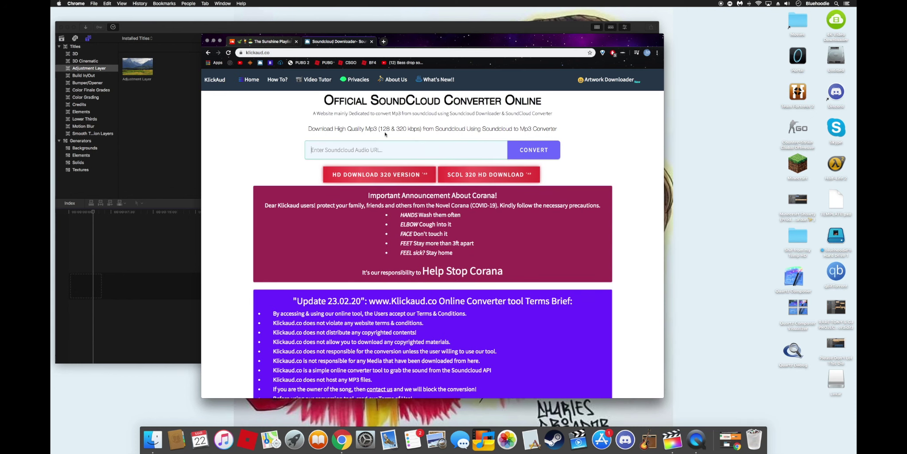
{"action": "key", "text": "ctrl+shift+Tab"}
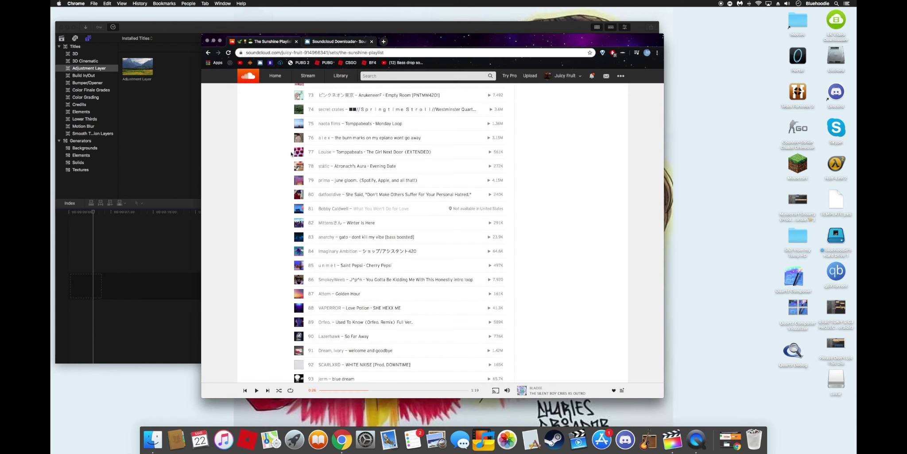
{"action": "key", "text": "super+t"}
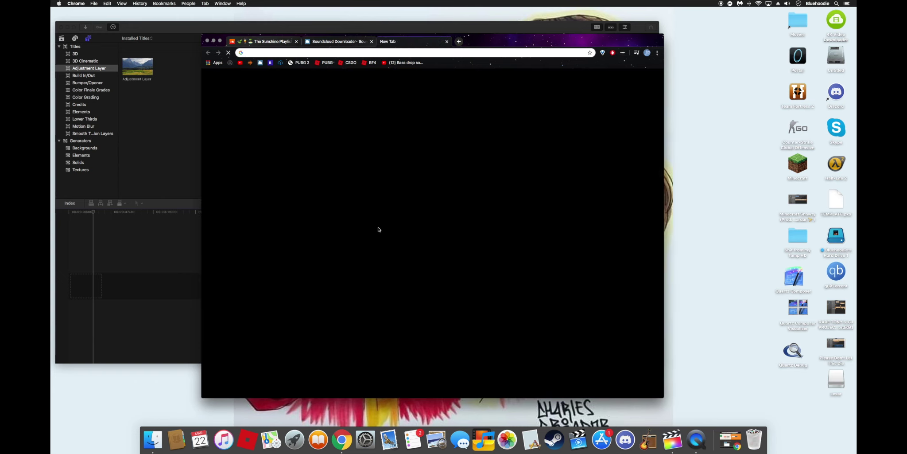
{"action": "type", "text": "y"}
{"action": "key", "text": "Return"}
{"action": "key", "text": "super+t"}
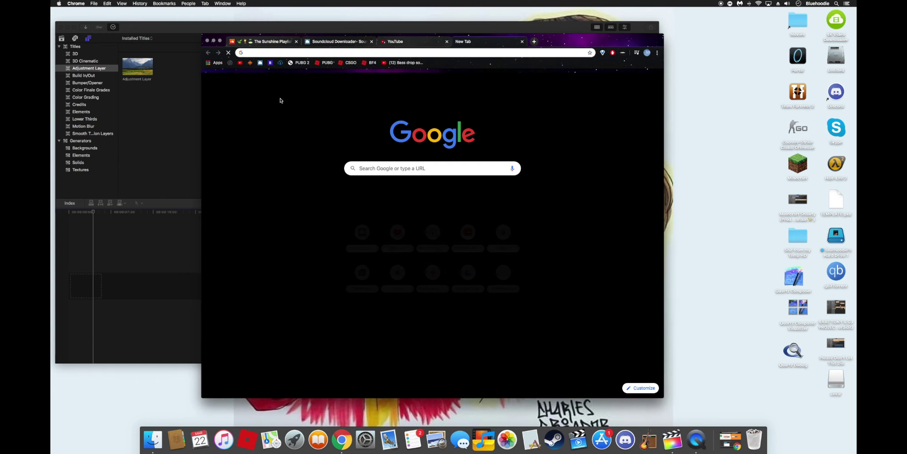
{"action": "type", "text": "ytmp3.cc"}
{"action": "key", "text": "Return"}
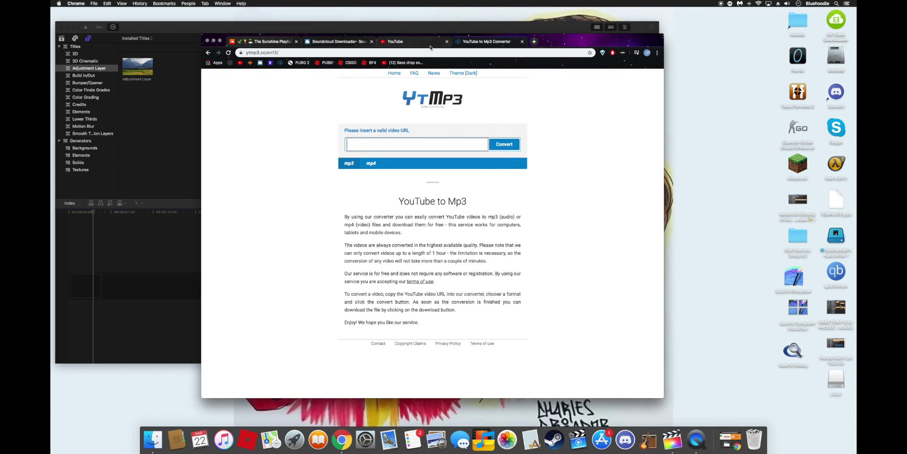
Close the ytmp3.cc and YouTube tabs and browse the tracks in the Sunshine Playlist on SoundCloud.
{"action": "key", "text": "super+w"}
{"action": "key", "text": "super+w"}
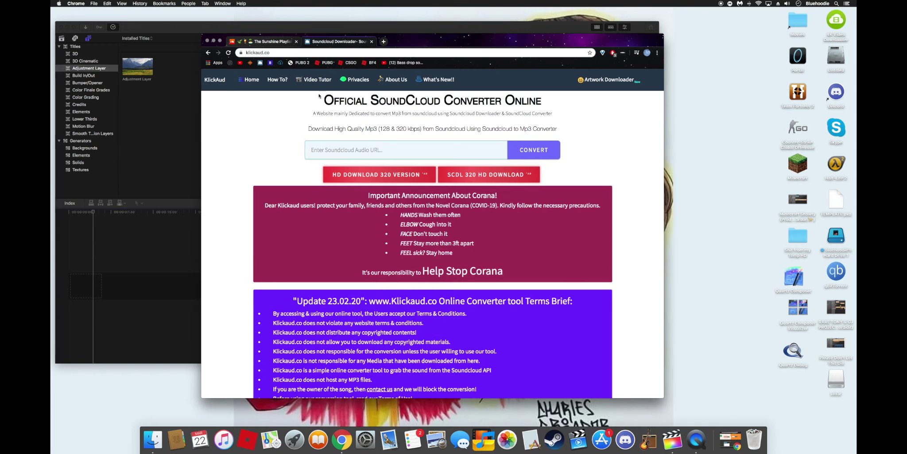
{"action": "key", "text": "ctrl+shift+Tab"}
{"action": "scroll", "coordinate": [288, 251], "scroll_direction": "up", "scroll_amount": 3}
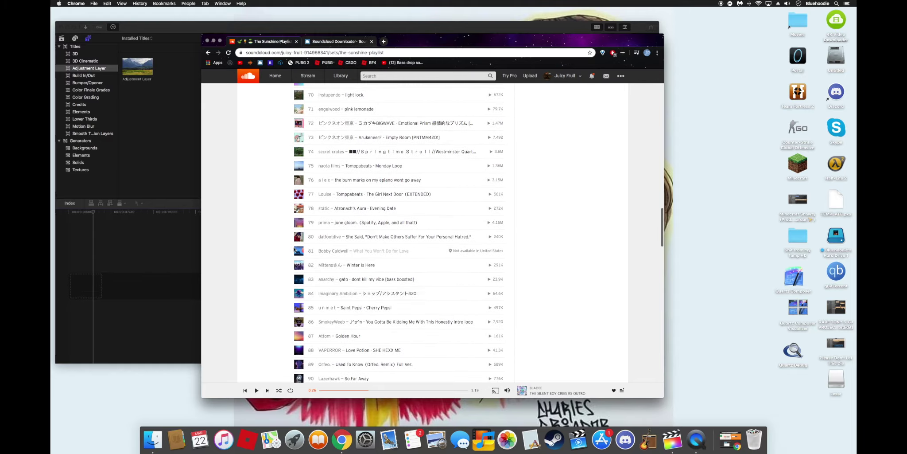
{"action": "scroll", "coordinate": [294, 250], "scroll_direction": "up", "scroll_amount": 5}
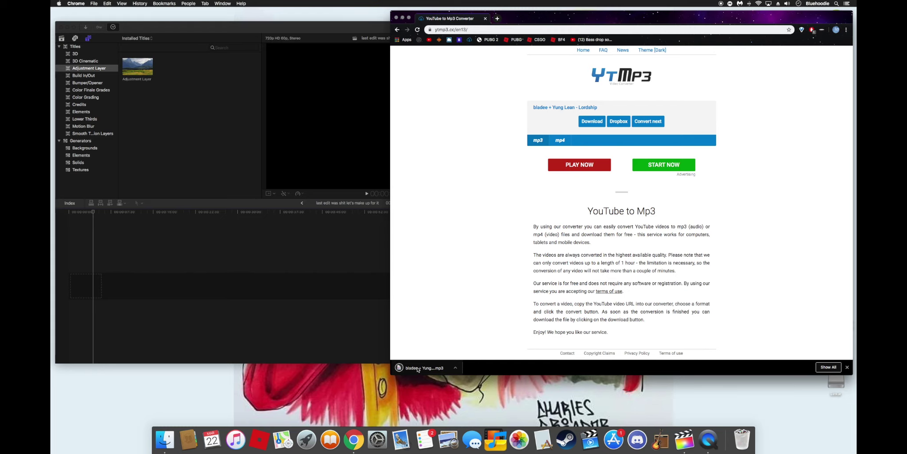
Add the downloaded "bladee + Yung Lean - Lordship" MP3 to the empty Final Cut Pro timeline.
{"action": "left_click_drag", "start_coordinate": [289, 306], "coordinate": [288, 306]}
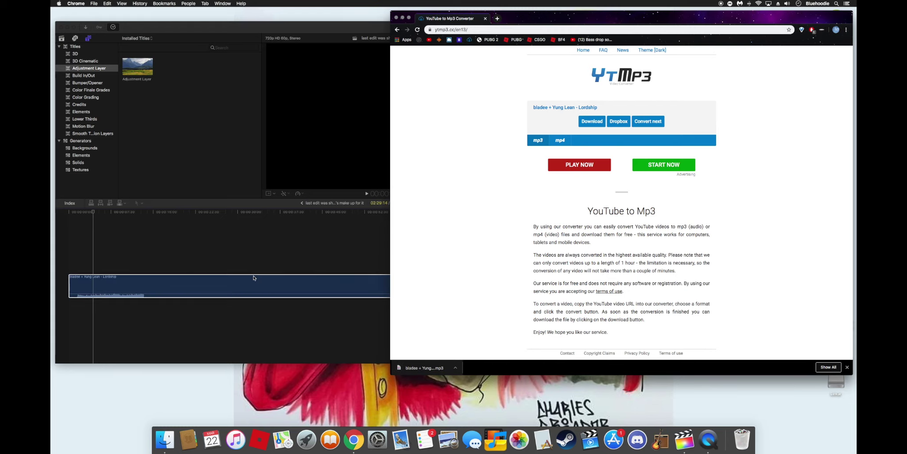
{"action": "left_click", "coordinate": [171, 279]}
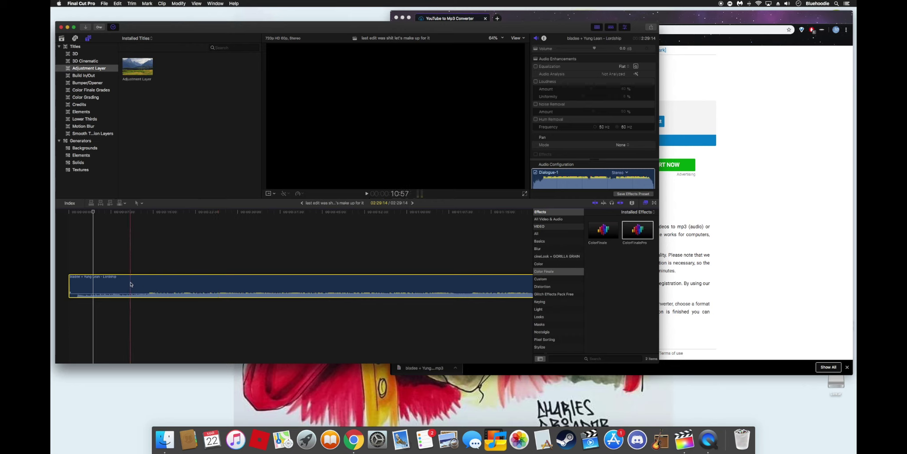
Play the Lordship audio clip to find the intro's cut point and trim away everything before the playhead.
{"action": "key", "text": "super+equal"}
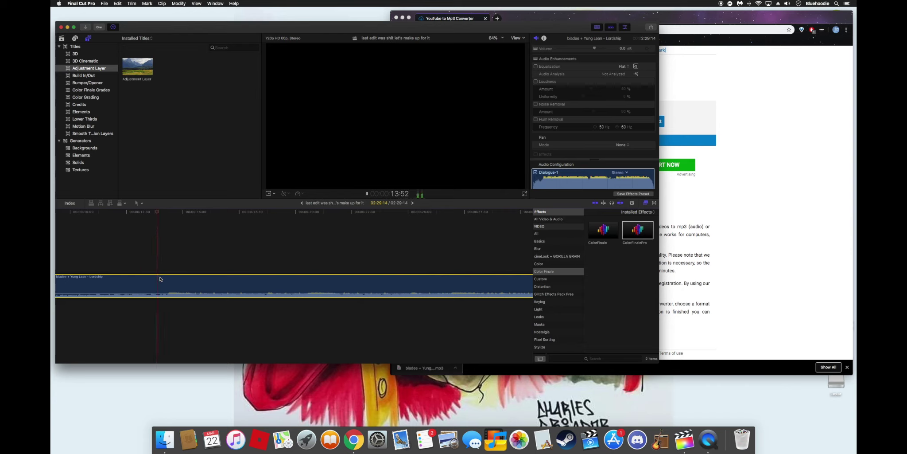
{"action": "key", "text": "space"}
{"action": "key", "text": "alt+bracketleft"}
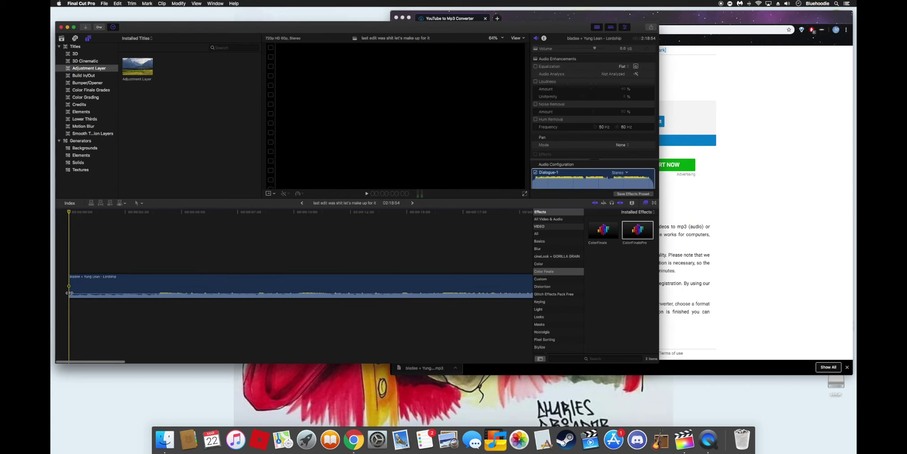
{"action": "left_click_drag", "start_coordinate": [159, 293], "coordinate": [158, 292]}
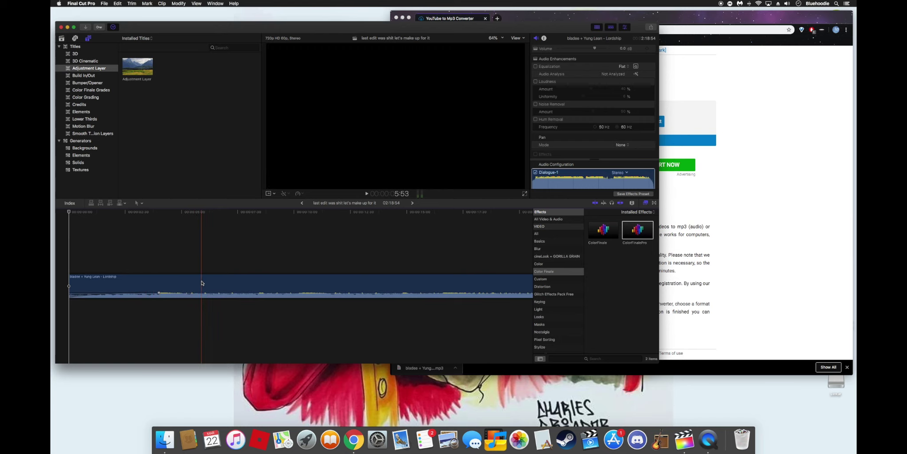
Switch to Chrome, bring its window to the middle of the desktop and go to icloud.com.
{"action": "left_click", "coordinate": [740, 165]}
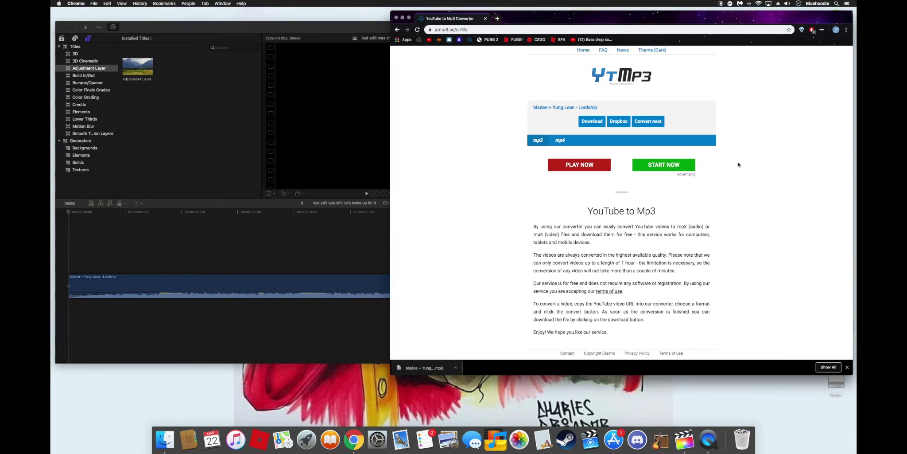
{"action": "left_click_drag", "start_coordinate": [546, 17], "coordinate": [372, 47]}
{"action": "left_click", "coordinate": [361, 60]}
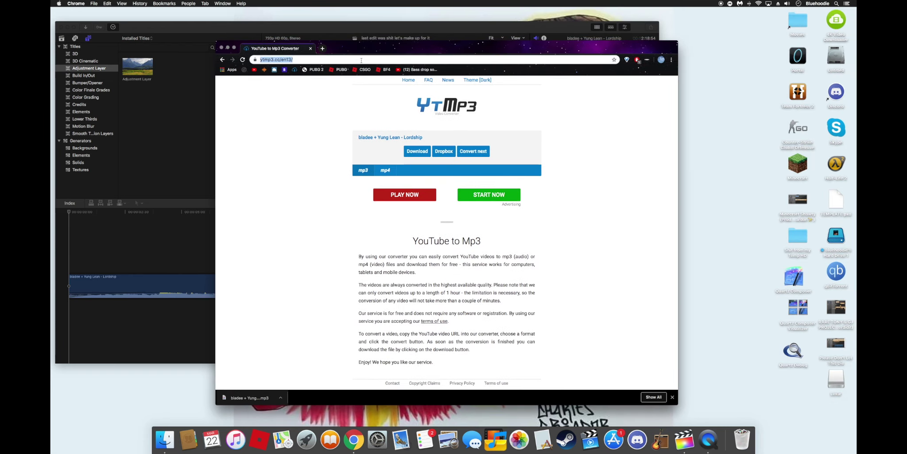
{"action": "type", "text": "icloud.com"}
{"action": "key", "text": "Return"}
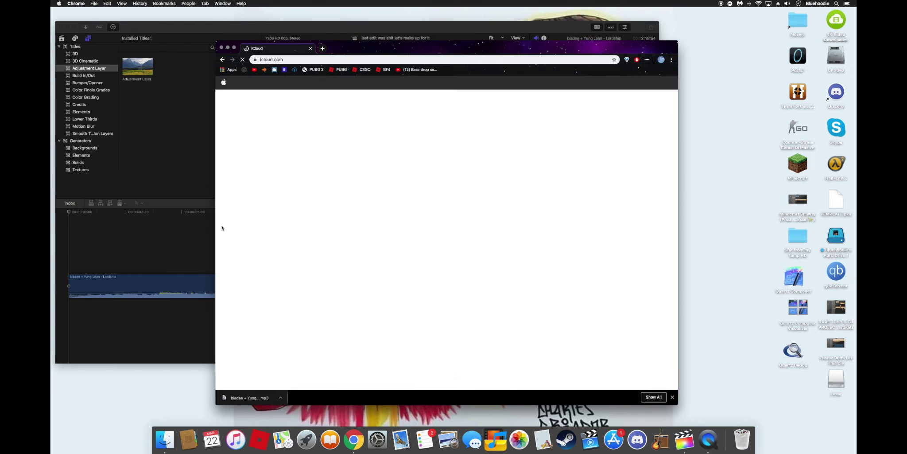
Look through the files in the Movies folder in Finder and close the window.
{"action": "left_click", "coordinate": [165, 438]}
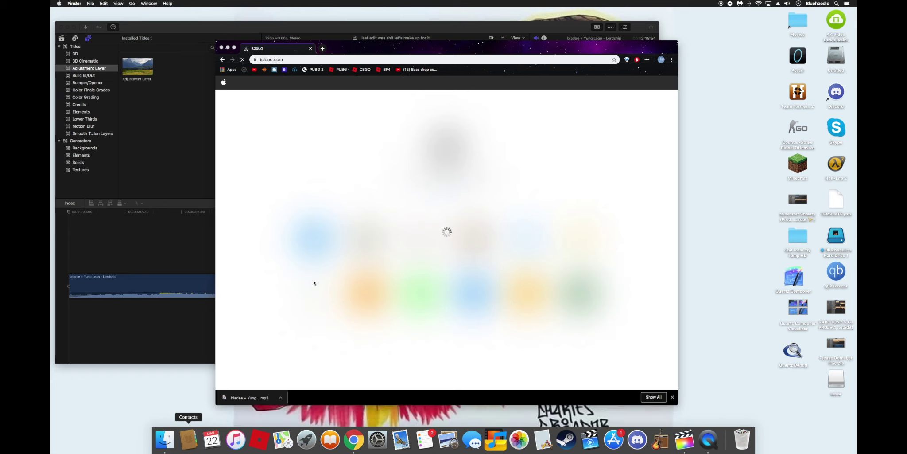
{"action": "left_click", "coordinate": [354, 163]}
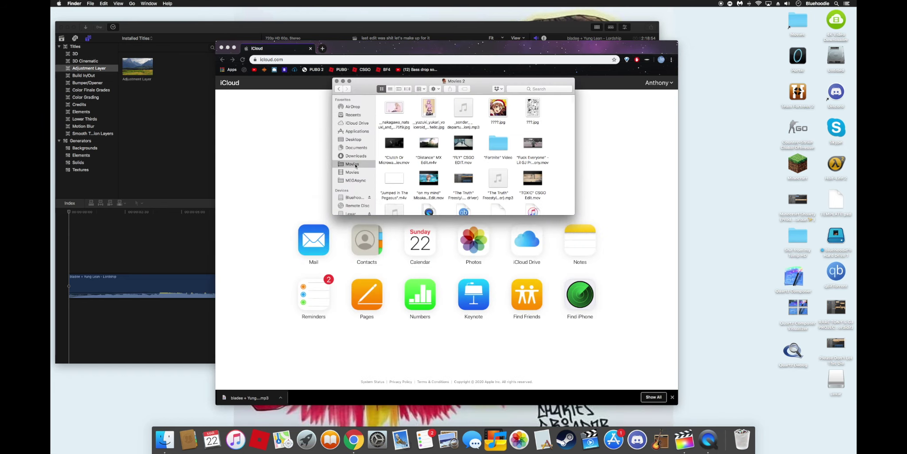
{"action": "scroll", "coordinate": [398, 160], "scroll_direction": "down", "scroll_amount": 10}
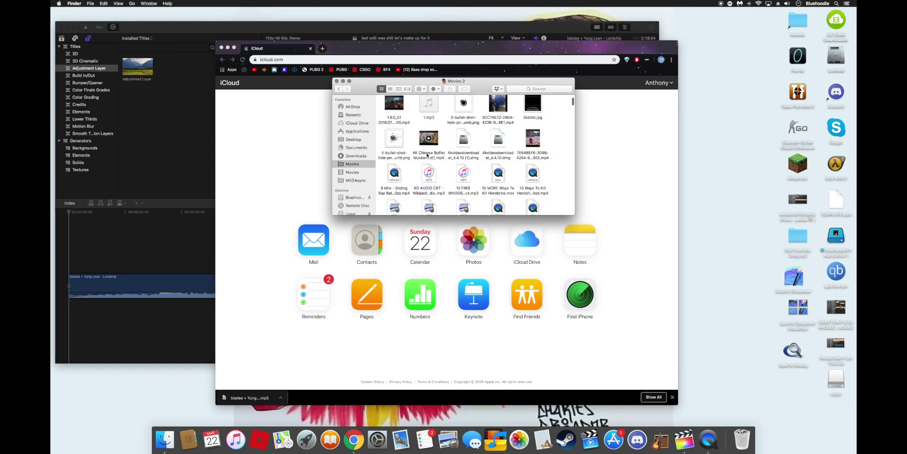
{"action": "scroll", "coordinate": [427, 155], "scroll_direction": "up", "scroll_amount": 10}
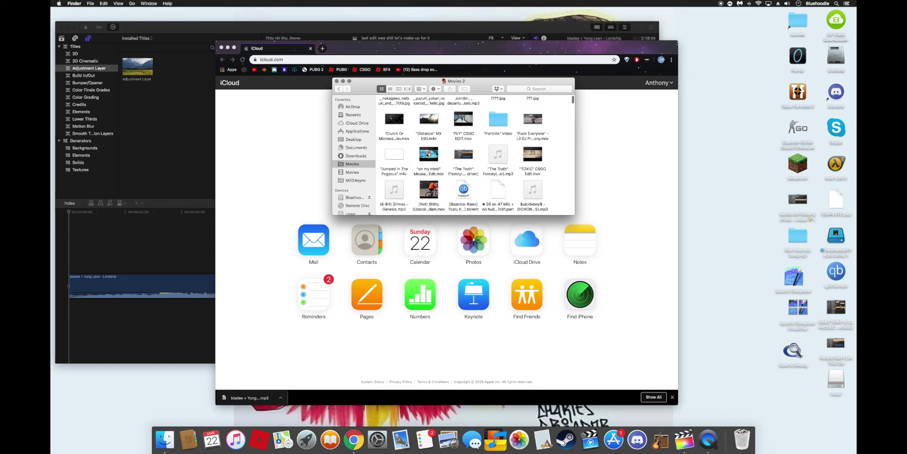
{"action": "left_click", "coordinate": [336, 81]}
Download the selected March 2020 photos and videos from iCloud Photos and move the browser aside.
{"action": "left_click", "coordinate": [474, 246]}
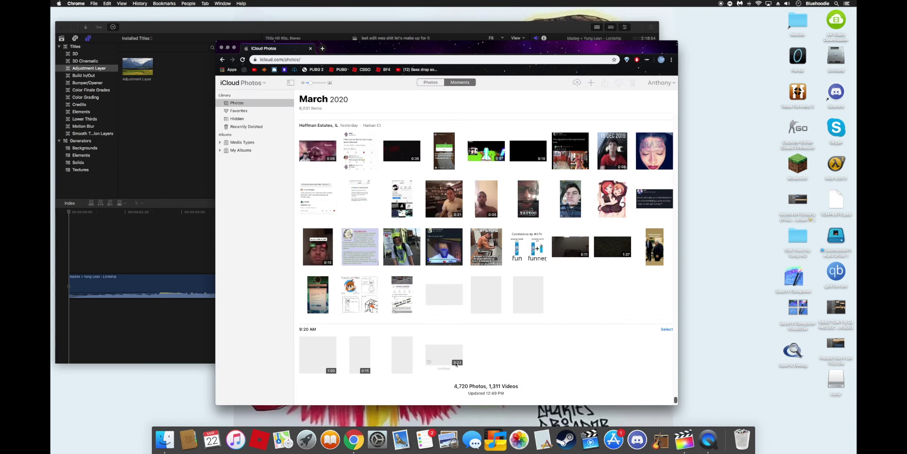
{"action": "left_click", "coordinate": [619, 82]}
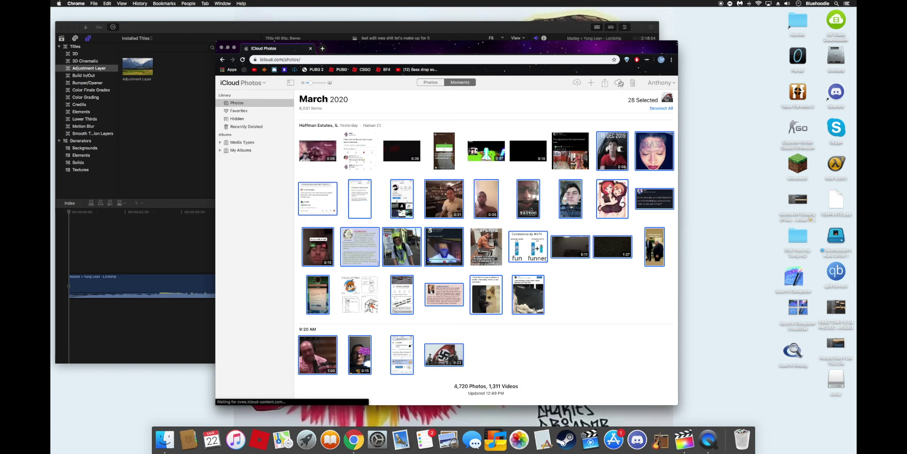
{"action": "left_click_drag", "start_coordinate": [354, 46], "coordinate": [703, 26]}
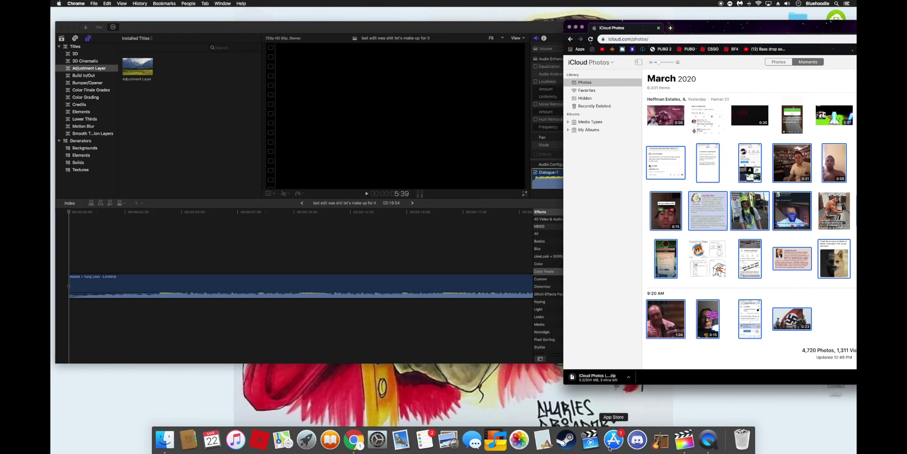
Show the downloaded iCloud Photos ZIP in Finder, expand it and close the browser window.
{"action": "left_click", "coordinate": [629, 376]}
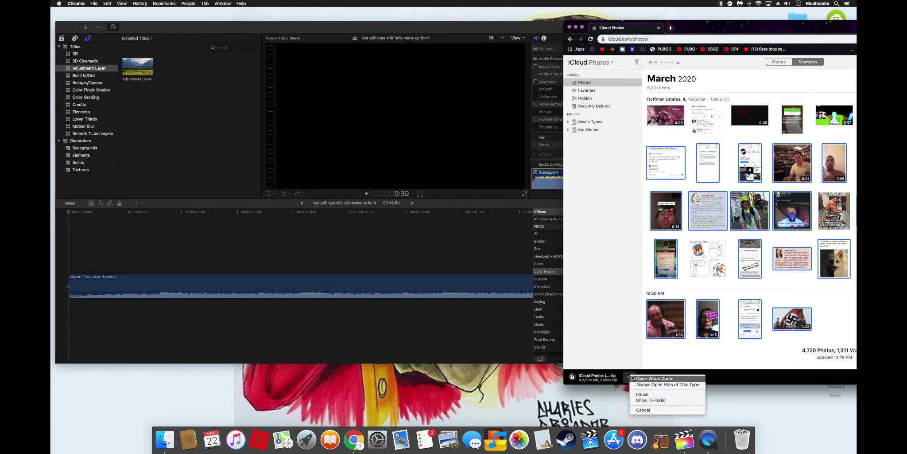
{"action": "left_click", "coordinate": [644, 400]}
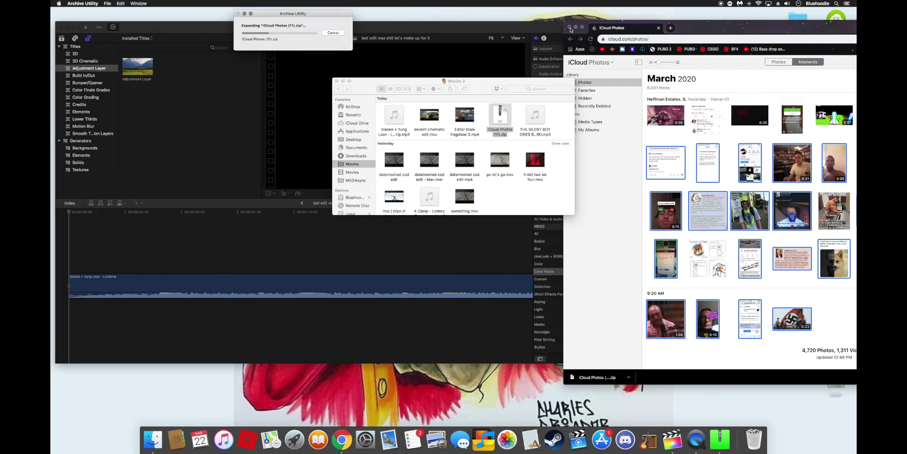
{"action": "left_click", "coordinate": [569, 28]}
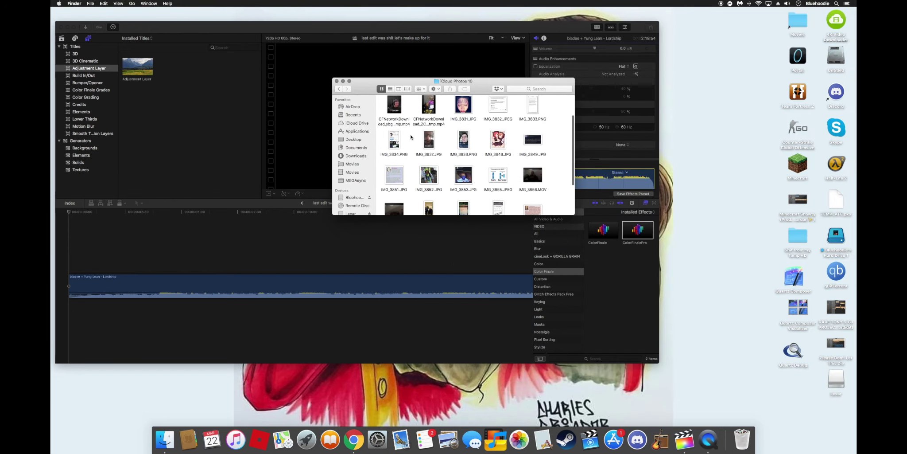
Move and resize the iCloud Photos 10 folder window so it sits beside the Final Cut Pro window.
{"action": "left_click_drag", "start_coordinate": [367, 90], "coordinate": [641, 29]}
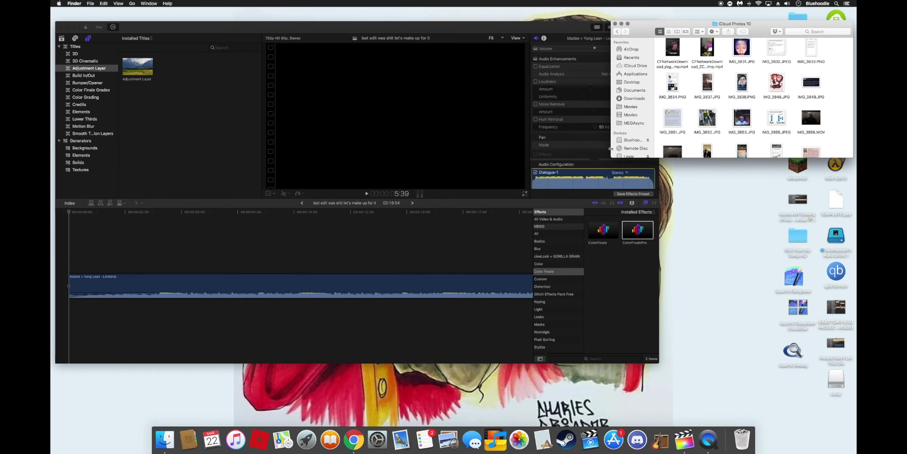
{"action": "left_click_drag", "start_coordinate": [610, 149], "coordinate": [660, 149]}
{"action": "left_click_drag", "start_coordinate": [714, 158], "coordinate": [717, 351]}
{"action": "left_click_drag", "start_coordinate": [703, 178], "coordinate": [657, 173]}
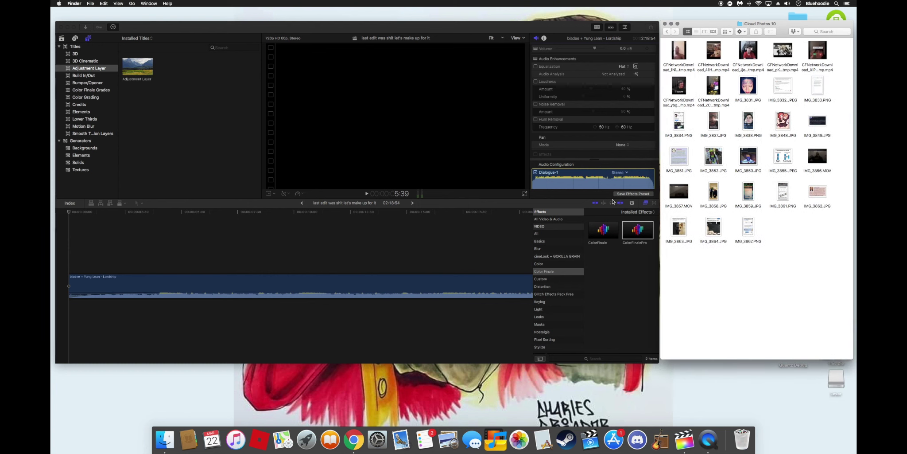
Place the first CFNetworkDownload video from the folder above the song and retime it to Slow 10%.
{"action": "left_click_drag", "start_coordinate": [678, 57], "coordinate": [254, 259]}
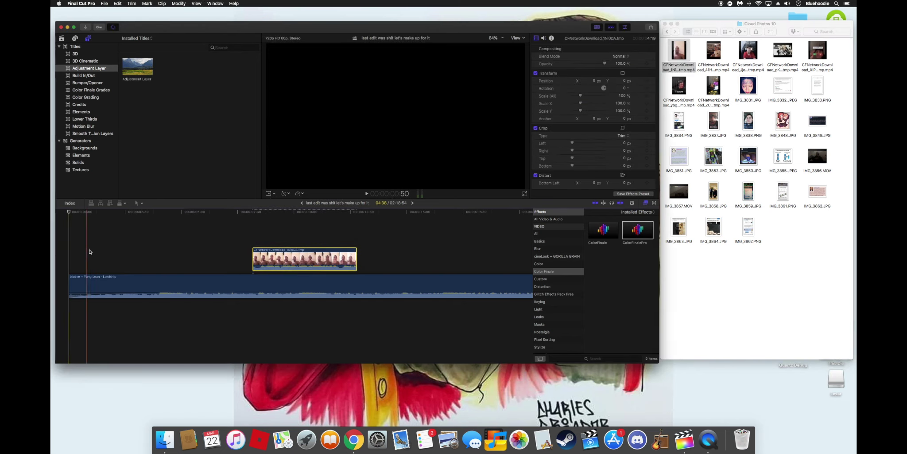
{"action": "left_click", "coordinate": [283, 259]}
{"action": "key", "text": "super+r"}
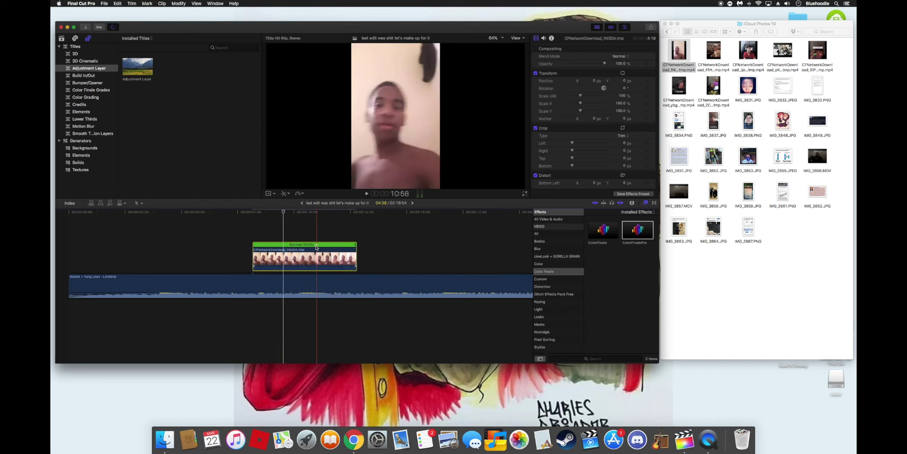
{"action": "left_click", "coordinate": [317, 244]}
{"action": "mouse_move", "coordinate": [336, 252]}
{"action": "left_click", "coordinate": [368, 263]}
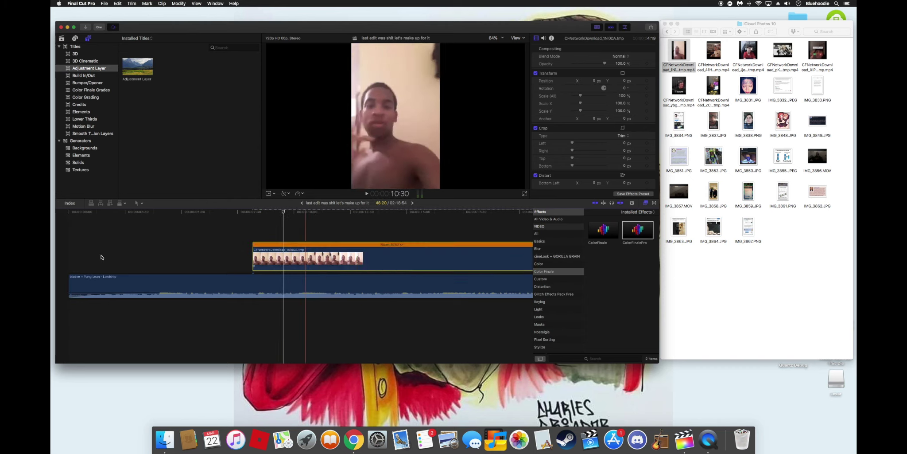
Move the slowed clip to the timeline start, cut it where the louder part of the song begins and delete the remainder.
{"action": "left_click_drag", "start_coordinate": [344, 259], "coordinate": [160, 261]}
{"action": "key", "text": "super+b"}
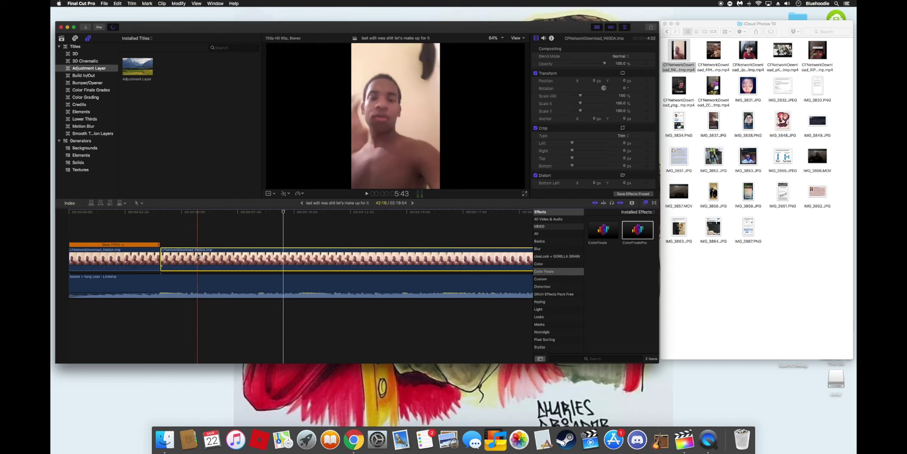
{"action": "key", "text": "Delete"}
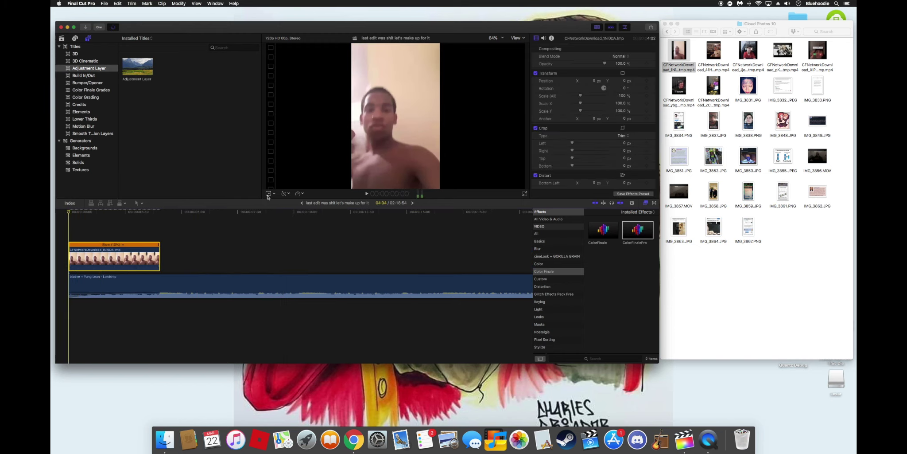
Transform the clip at its first frame: flip it horizontally, shrink it to about 46% and tilt it slightly.
{"action": "left_click", "coordinate": [268, 193]}
{"action": "left_click_drag", "start_coordinate": [440, 189], "coordinate": [375, 150]}
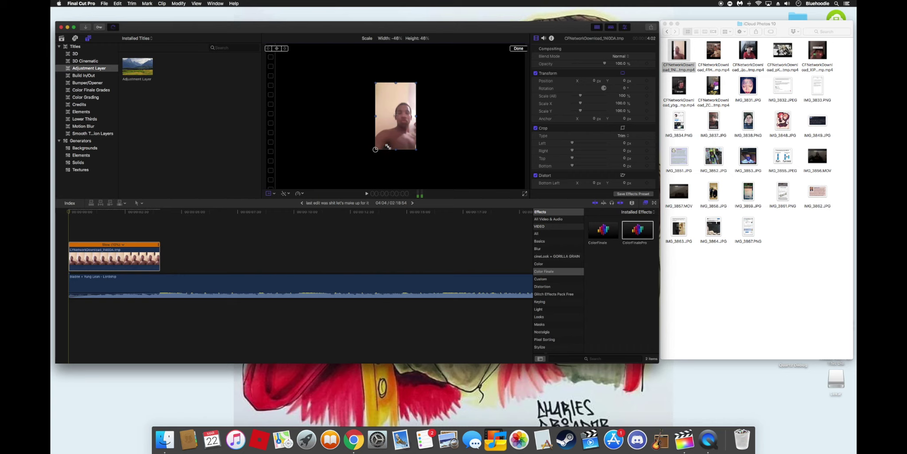
{"action": "left_click_drag", "start_coordinate": [384, 116], "coordinate": [327, 84]}
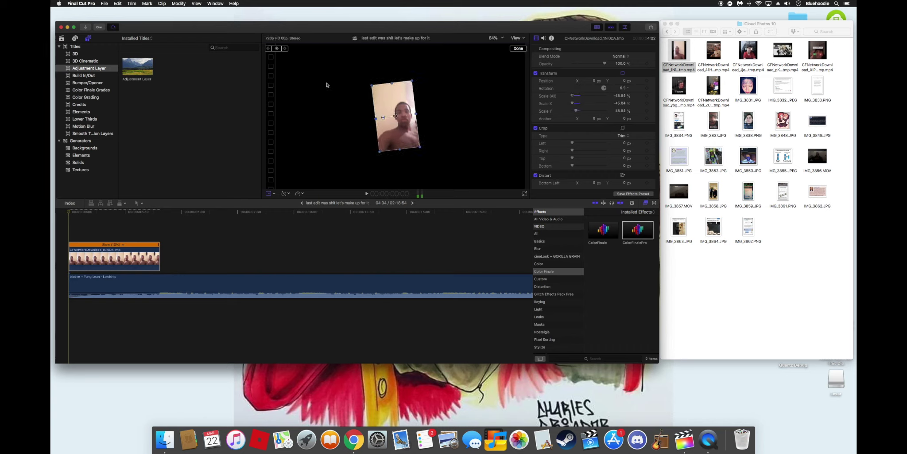
Keyframe the clip's last frame at about 72% scale and about 173° rotation, and finish transforming.
{"action": "left_click", "coordinate": [159, 219]}
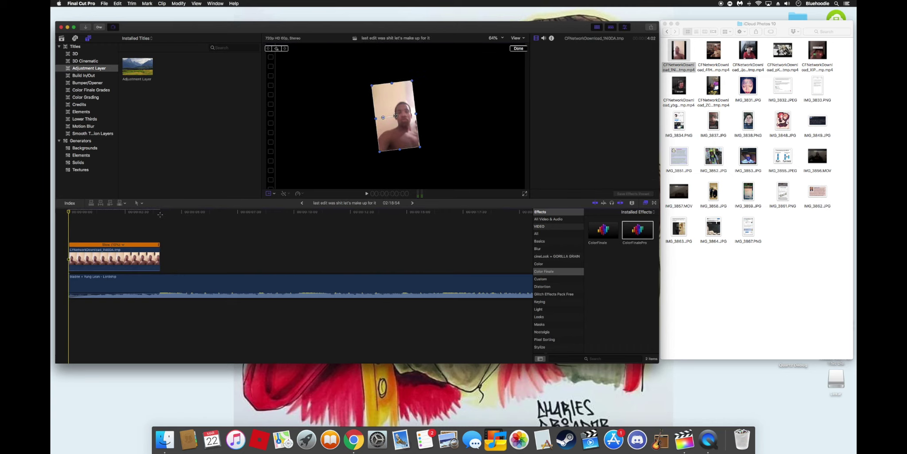
{"action": "left_click", "coordinate": [160, 212]}
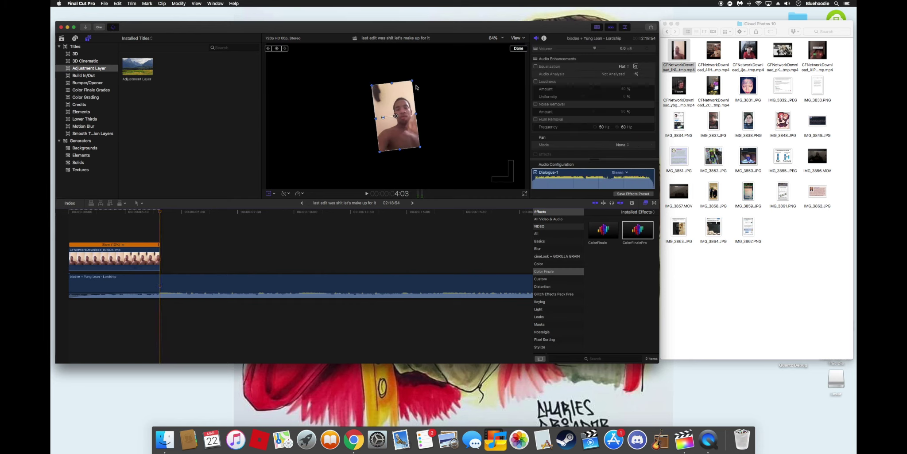
{"action": "left_click_drag", "start_coordinate": [389, 120], "coordinate": [431, 168]}
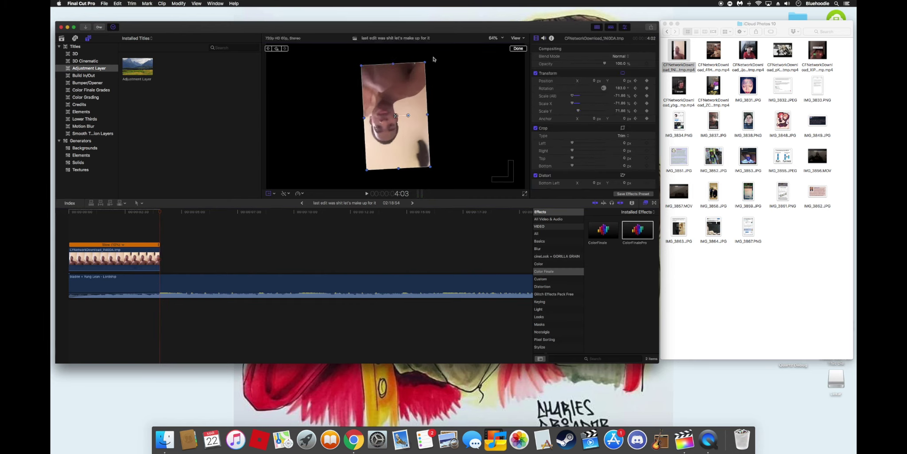
{"action": "left_click_drag", "start_coordinate": [410, 111], "coordinate": [409, 119]}
{"action": "left_click", "coordinate": [515, 49]}
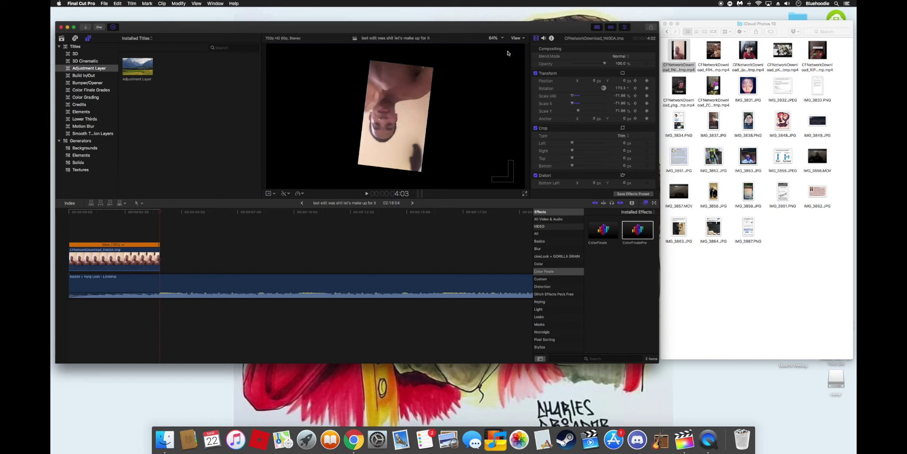
Place the folder's remaining videos and the images up to IMG_3851 in sequence above the song, cutting them to the music.
{"action": "left_click_drag", "start_coordinate": [714, 50], "coordinate": [200, 254]}
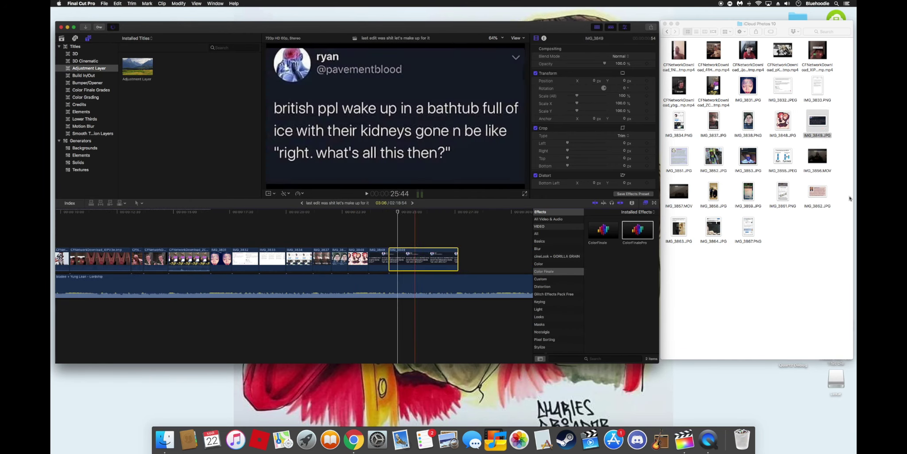
{"action": "left_click", "coordinate": [394, 216]}
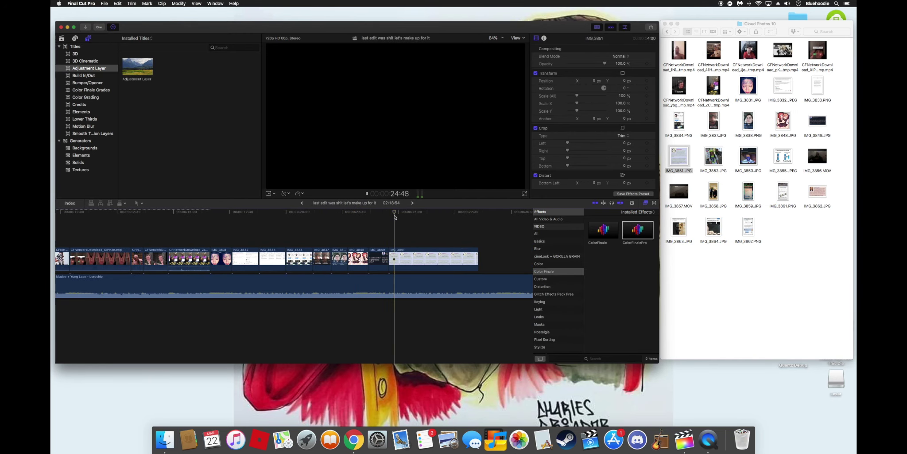
{"action": "key", "text": "space"}
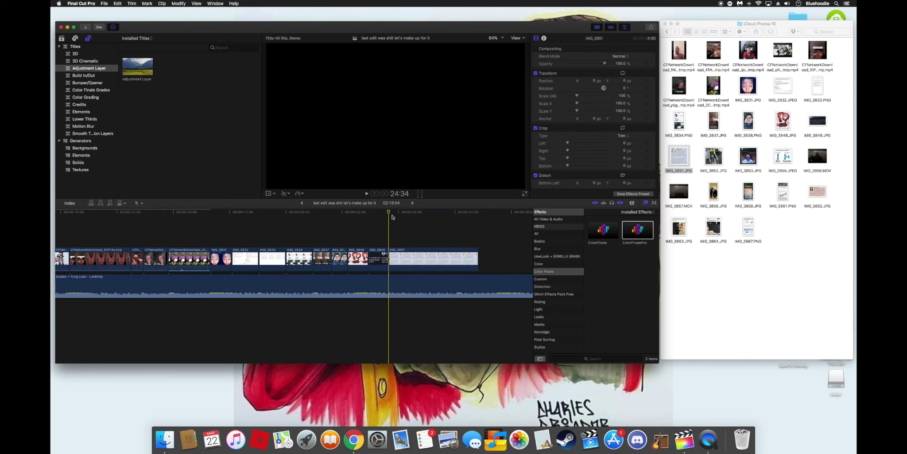
Show the Final Cut Pro version information and move its window clear of the editor.
{"action": "left_click", "coordinate": [89, 4]}
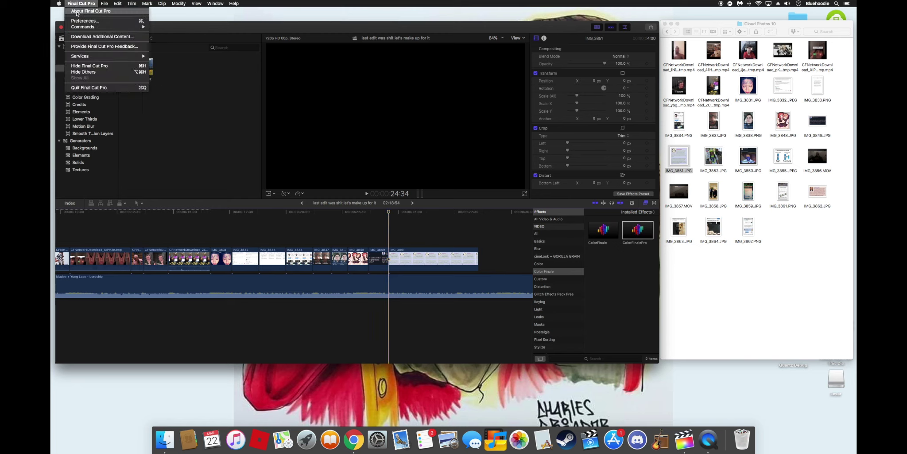
{"action": "left_click", "coordinate": [84, 11]}
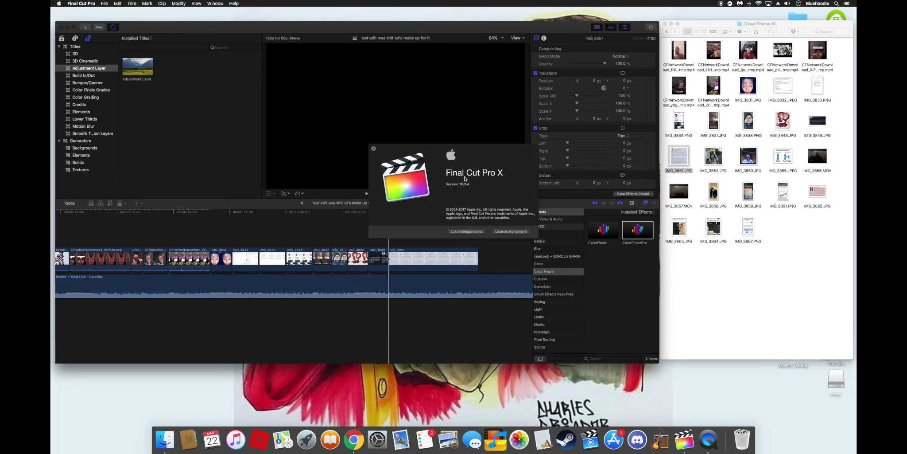
{"action": "left_click_drag", "start_coordinate": [462, 149], "coordinate": [767, 303]}
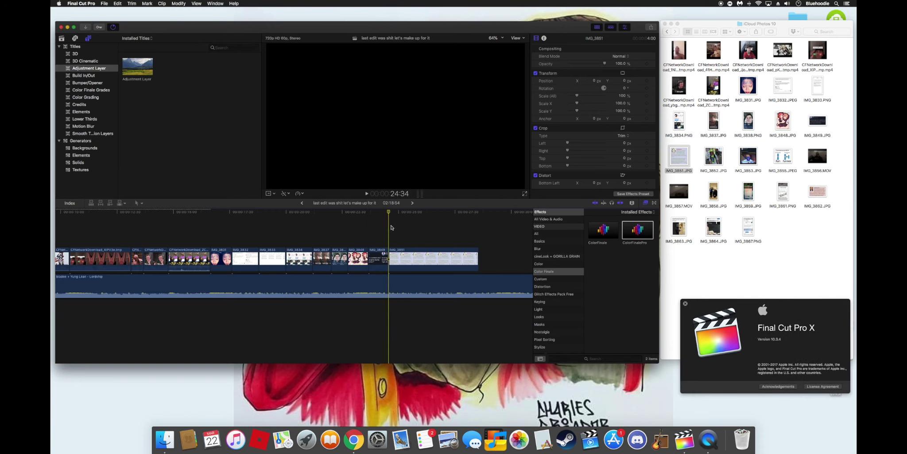
Scrub the timeline around the start of IMG_3851, then quit and relaunch Final Cut Pro.
{"action": "left_click_drag", "start_coordinate": [348, 216], "coordinate": [398, 216]}
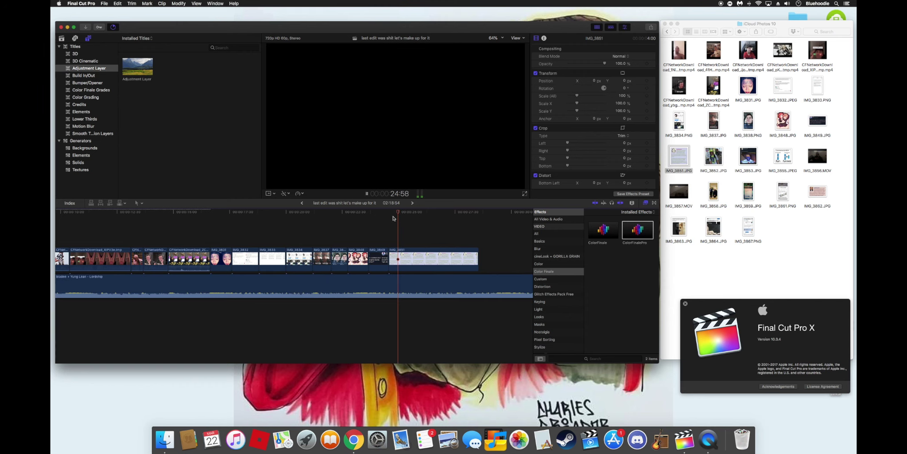
{"action": "left_click", "coordinate": [61, 38]}
{"action": "key", "text": "super+q"}
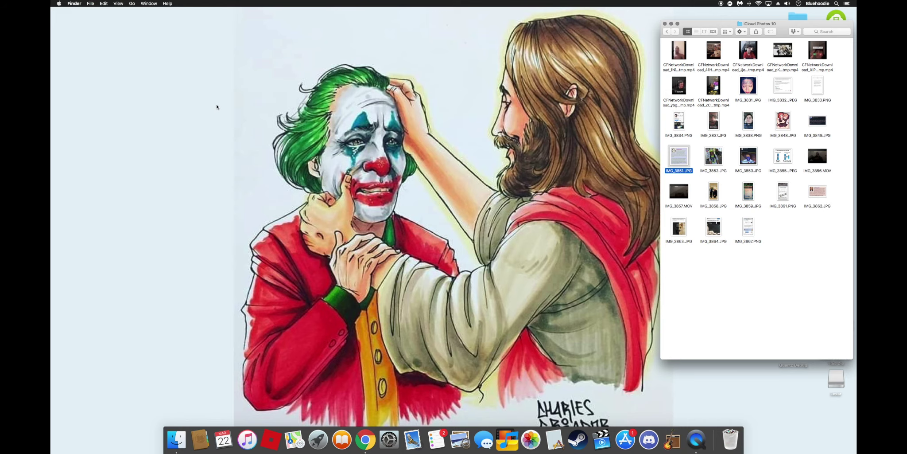
{"action": "key", "text": "F4"}
{"action": "left_click", "coordinate": [531, 138]}
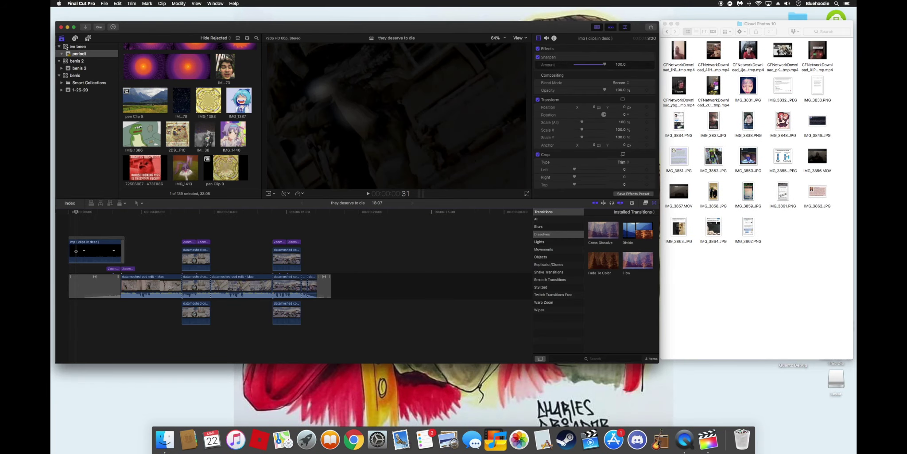
Reopen the project "last edit was shit let's make up for it" and return to IMG_3851 in its timeline.
{"action": "scroll", "coordinate": [197, 87], "scroll_direction": "up", "scroll_amount": 10}
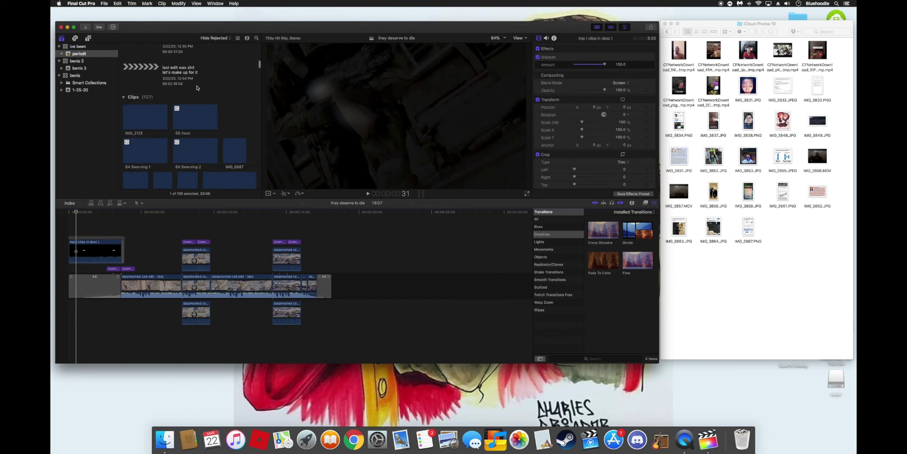
{"action": "double_click", "coordinate": [197, 88]}
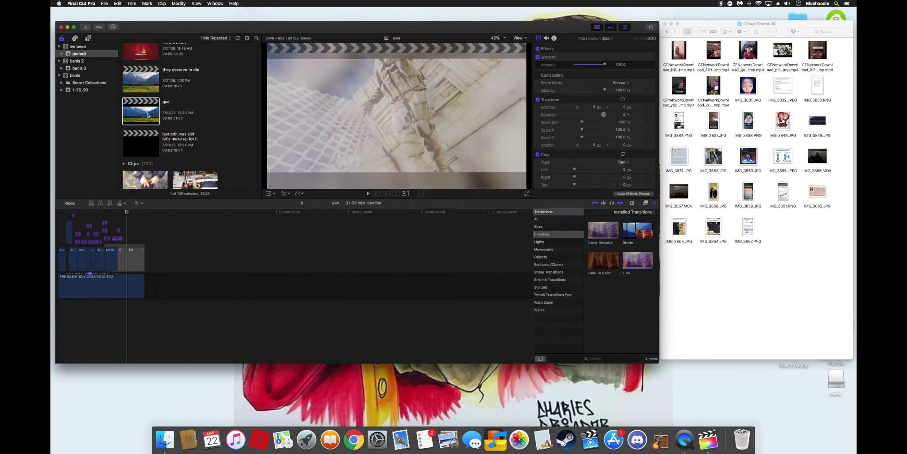
{"action": "key", "text": "super+equal"}
{"action": "left_click", "coordinate": [161, 239]}
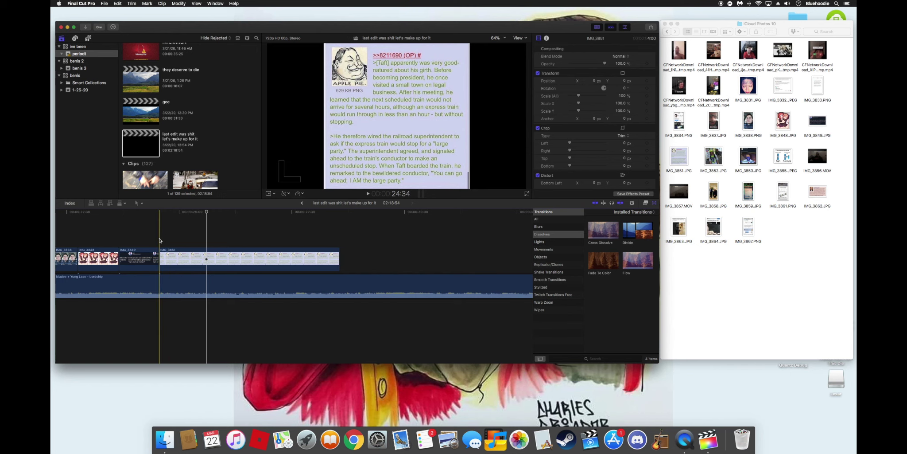
Continue adding the folder's images after IMG_3851 in time with the song, deleting the cut-off remainder of IMG_3862.
{"action": "key", "text": "space"}
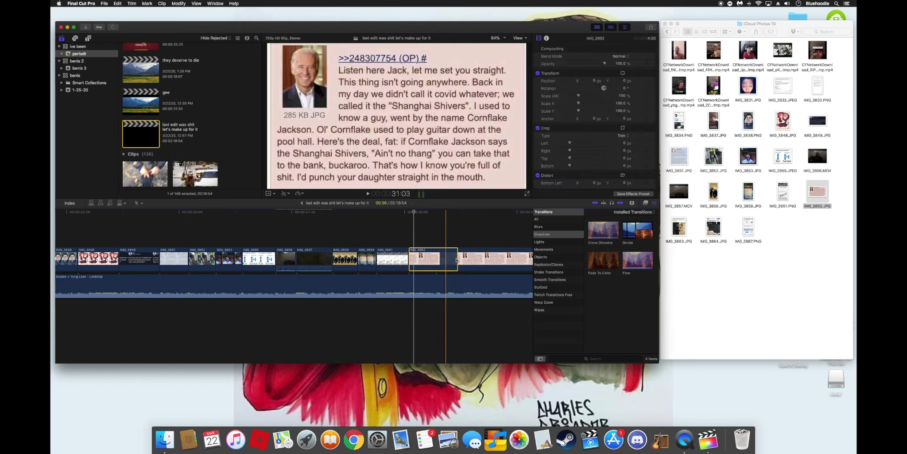
{"action": "left_click", "coordinate": [491, 260]}
{"action": "key", "text": "Delete"}
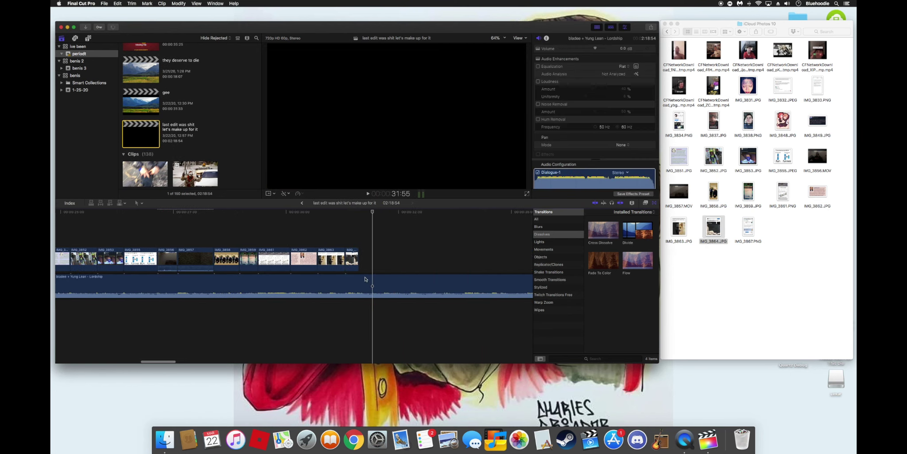
Cut the song at 32:47 and delete everything after the cut.
{"action": "left_click", "coordinate": [411, 279]}
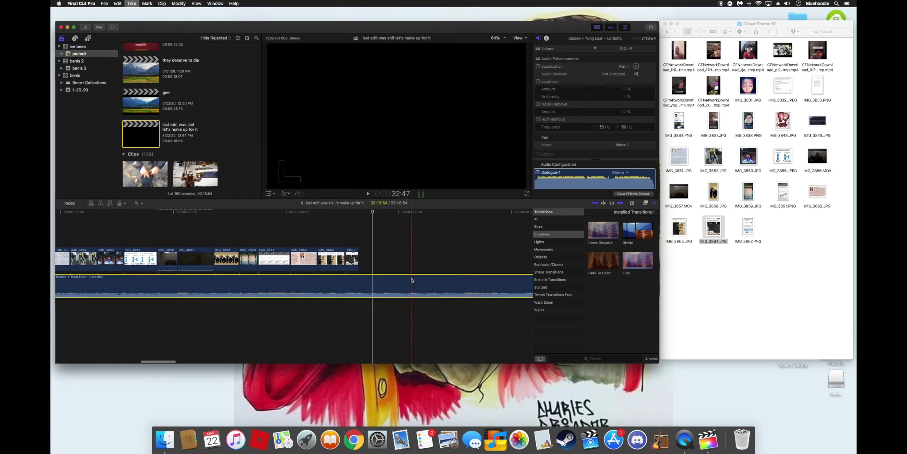
{"action": "key", "text": "super+b"}
{"action": "key", "text": "Delete"}
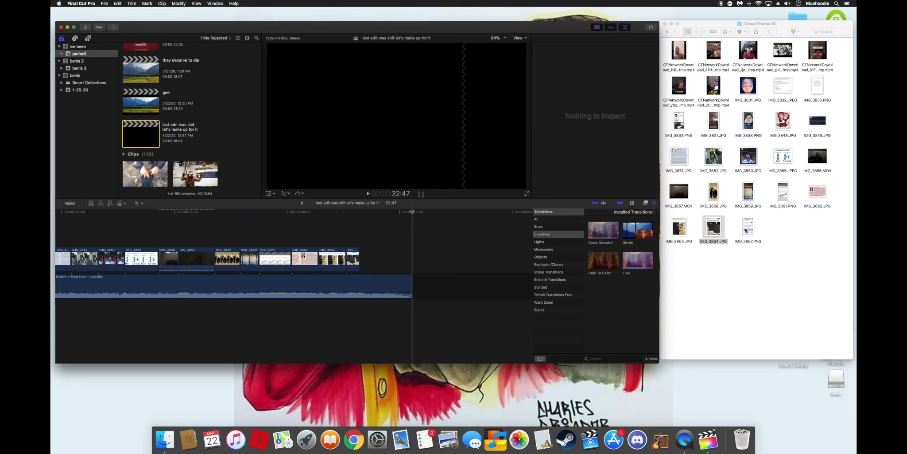
Add IMG_3867.PNG after the last image, cut it at the song's end and delete the excess.
{"action": "left_click_drag", "start_coordinate": [751, 223], "coordinate": [371, 253]}
{"action": "key", "text": "super+b"}
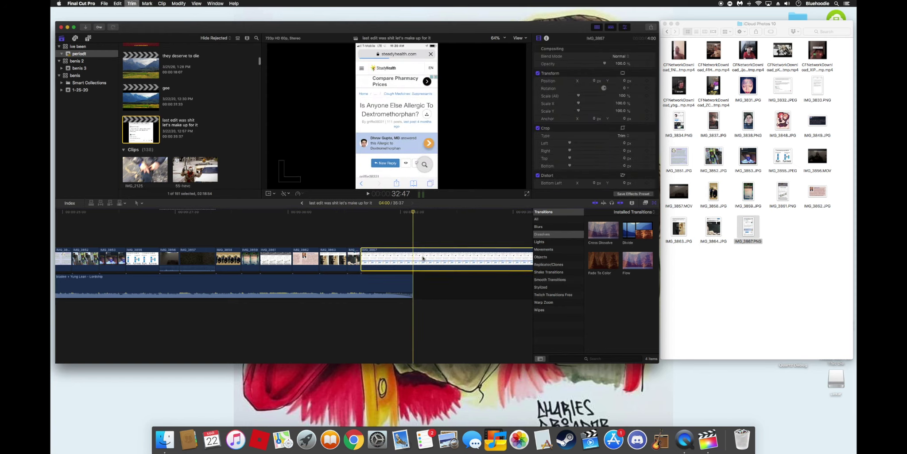
{"action": "left_click", "coordinate": [428, 257]}
{"action": "key", "text": "Delete"}
Copy the first clip and paste its effects onto IMG_3867 at the end of the timeline.
{"action": "scroll", "coordinate": [270, 288], "scroll_direction": "left", "scroll_amount": 10}
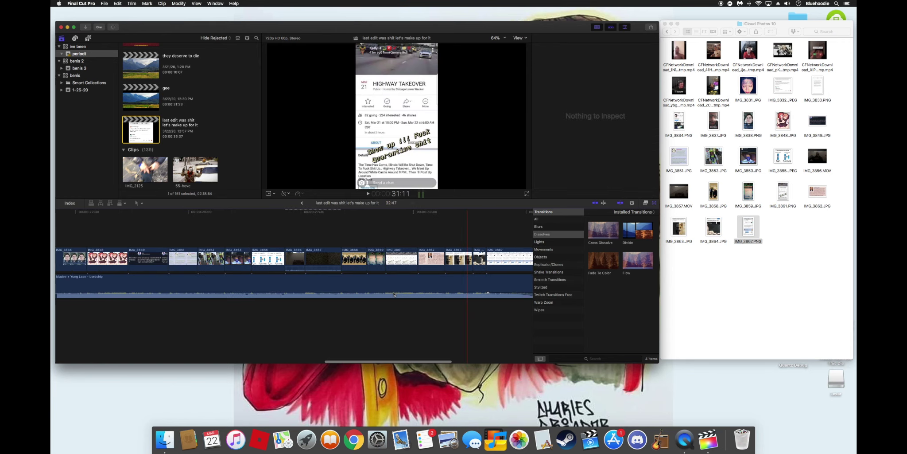
{"action": "scroll", "coordinate": [269, 288], "scroll_direction": "left", "scroll_amount": 15}
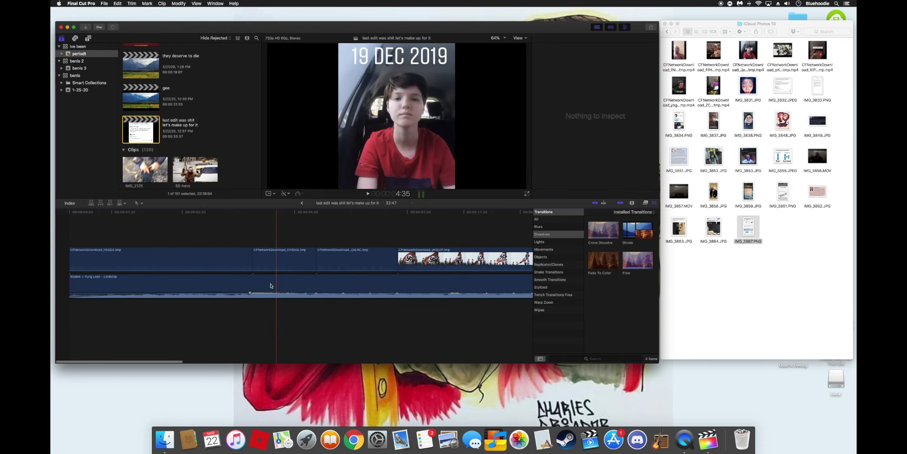
{"action": "left_click", "coordinate": [140, 258]}
{"action": "key", "text": "super+4"}
{"action": "scroll", "coordinate": [140, 258], "scroll_direction": "right", "scroll_amount": 20}
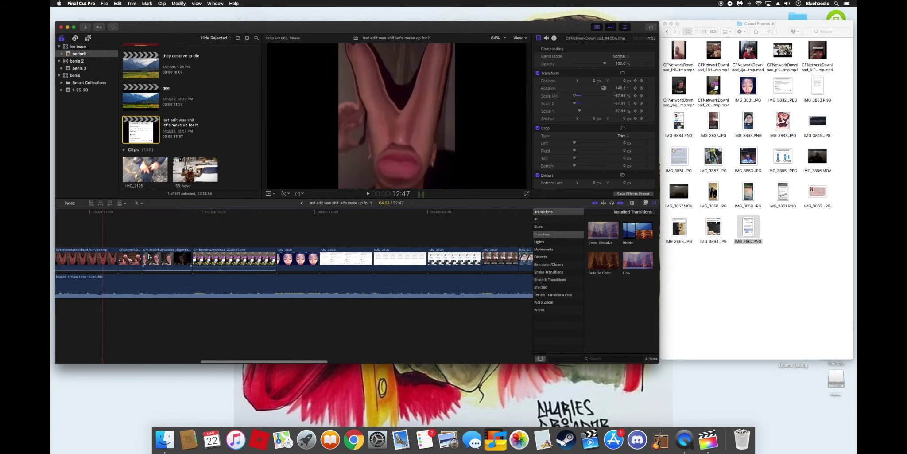
{"action": "scroll", "coordinate": [150, 255], "scroll_direction": "right", "scroll_amount": 5}
{"action": "left_click", "coordinate": [263, 261]}
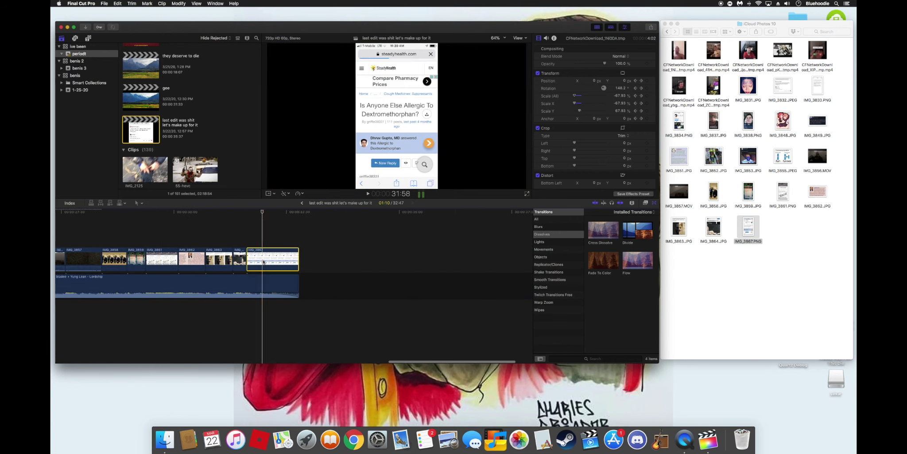
{"action": "left_click", "coordinate": [117, 3]}
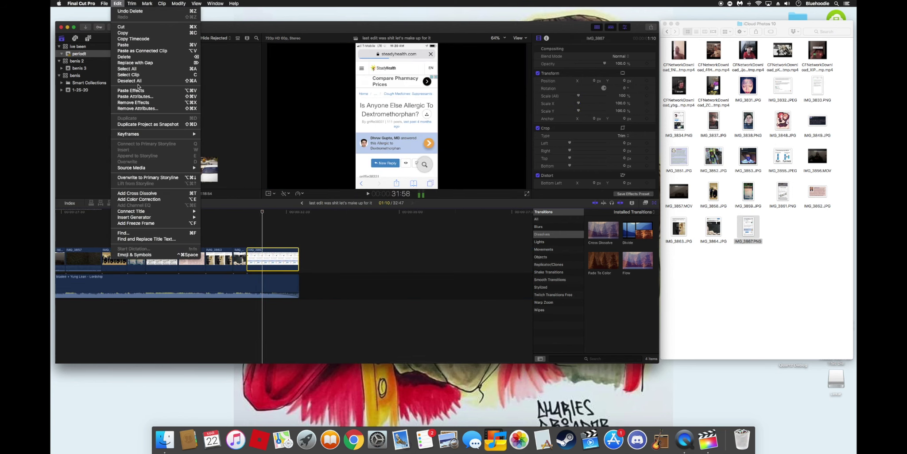
{"action": "left_click", "coordinate": [138, 92]}
Turn IMG_3867 into a compound clip with the default name and reverse it.
{"action": "right_click", "coordinate": [281, 257]}
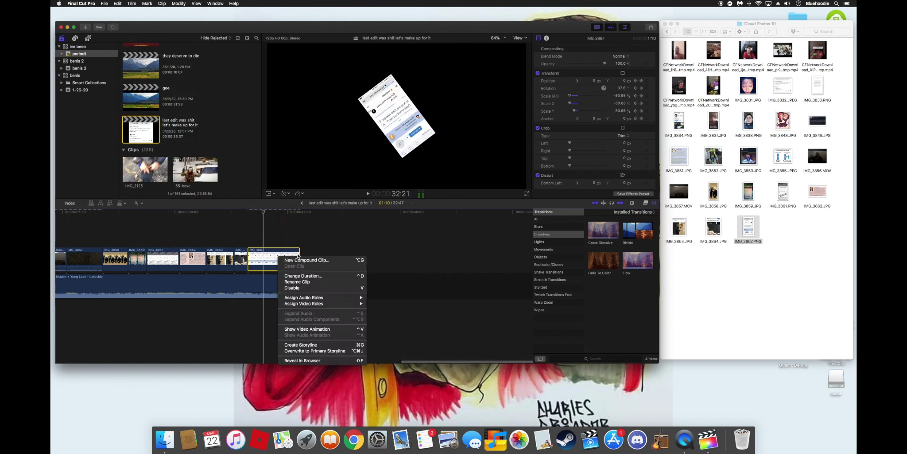
{"action": "left_click", "coordinate": [291, 261]}
{"action": "key", "text": "Return"}
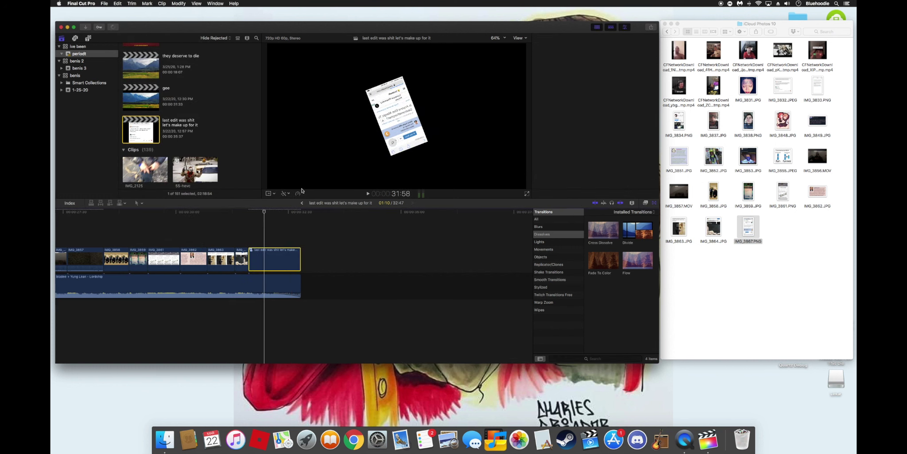
{"action": "left_click", "coordinate": [298, 194]}
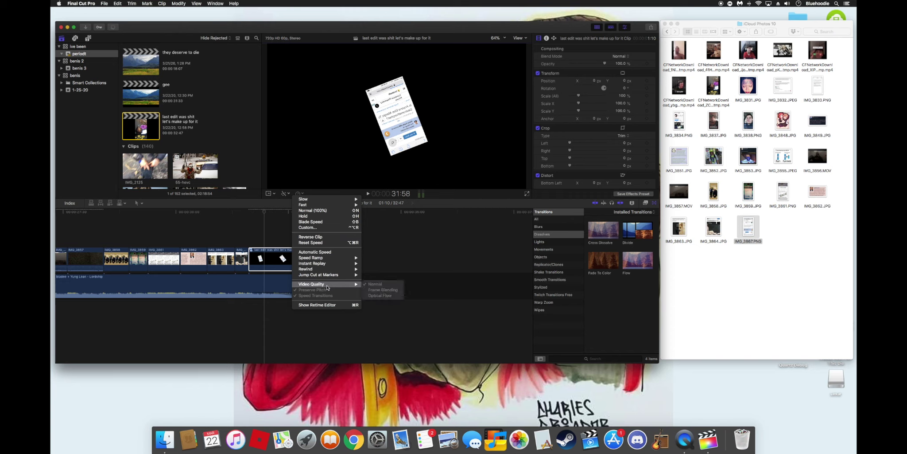
{"action": "left_click", "coordinate": [330, 237]}
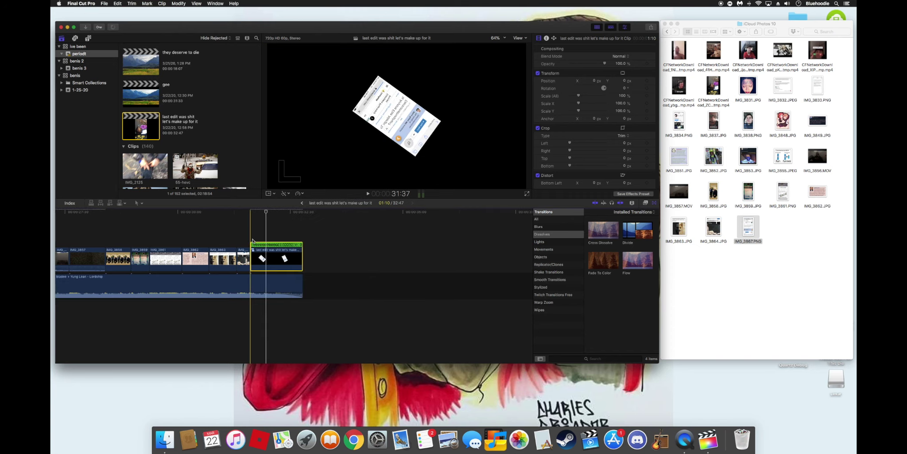
Play back the reversed ending and the start of the edit, and review the full timeline.
{"action": "key", "text": "space"}
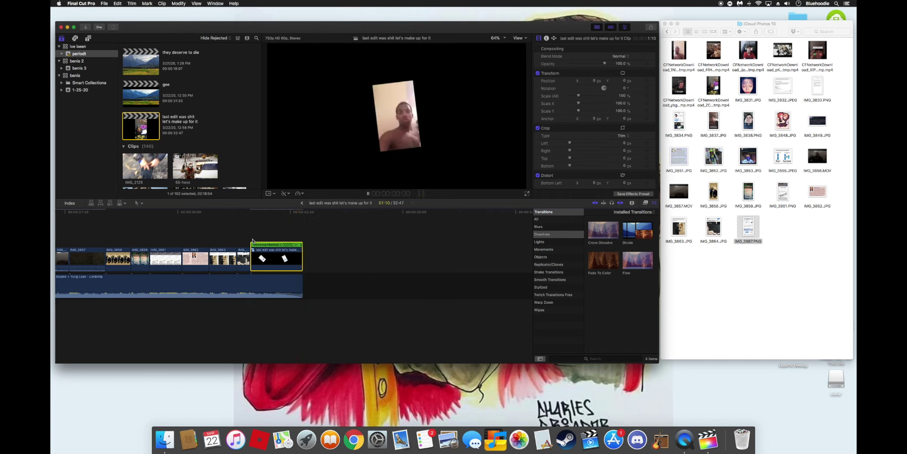
{"action": "key", "text": "Home"}
{"action": "key", "text": "space"}
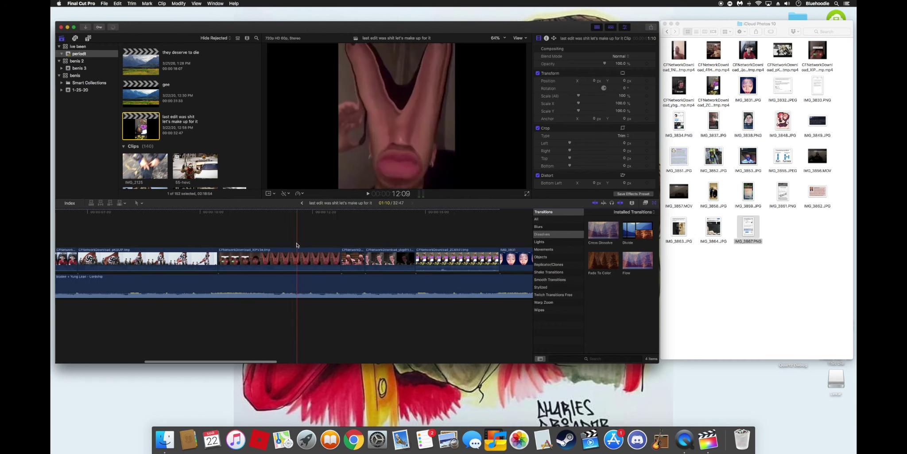
{"action": "key", "text": "super+minus"}
{"action": "key", "text": "super+minus"}
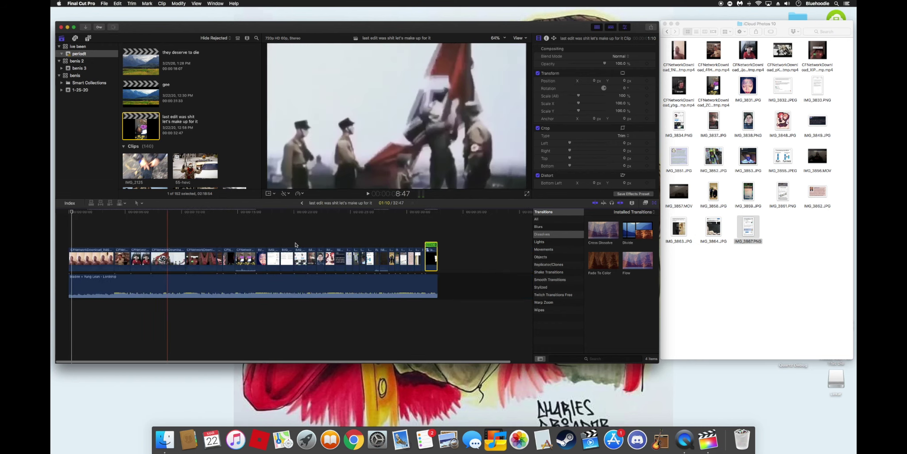
Try the Build Up Zoom In shake transition on the first clip and play it back.
{"action": "left_click", "coordinate": [409, 233]}
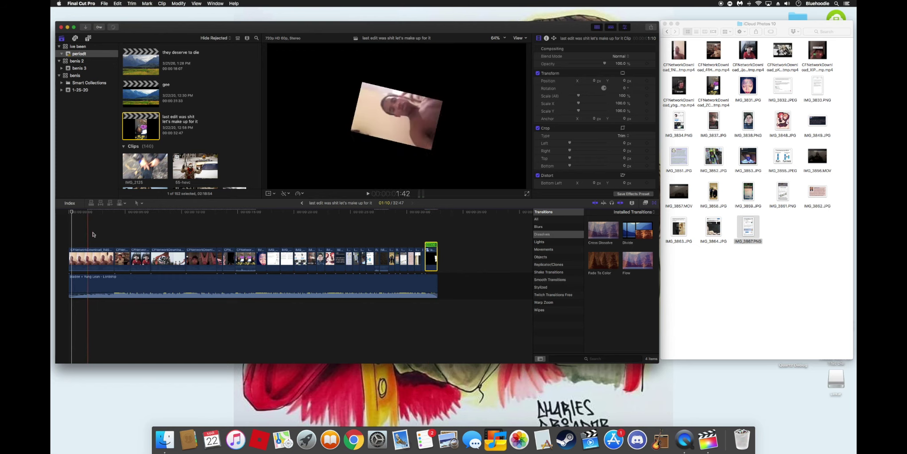
{"action": "left_click", "coordinate": [557, 272]}
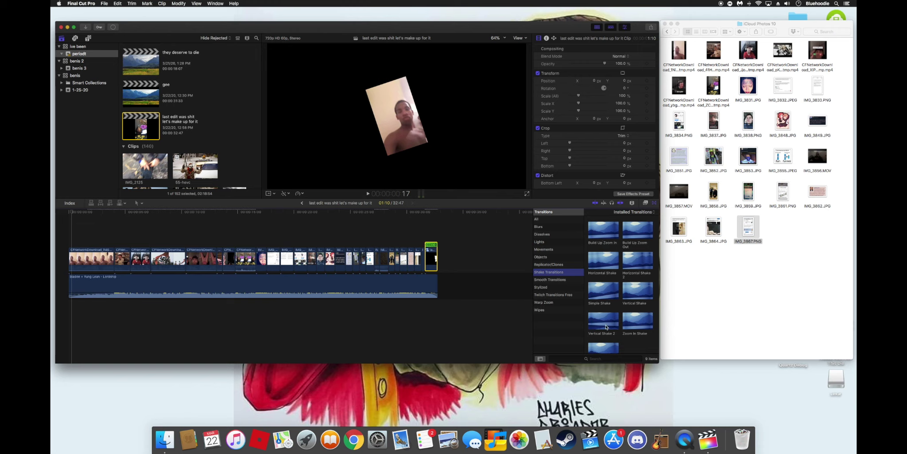
{"action": "left_click_drag", "start_coordinate": [596, 235], "coordinate": [115, 258]}
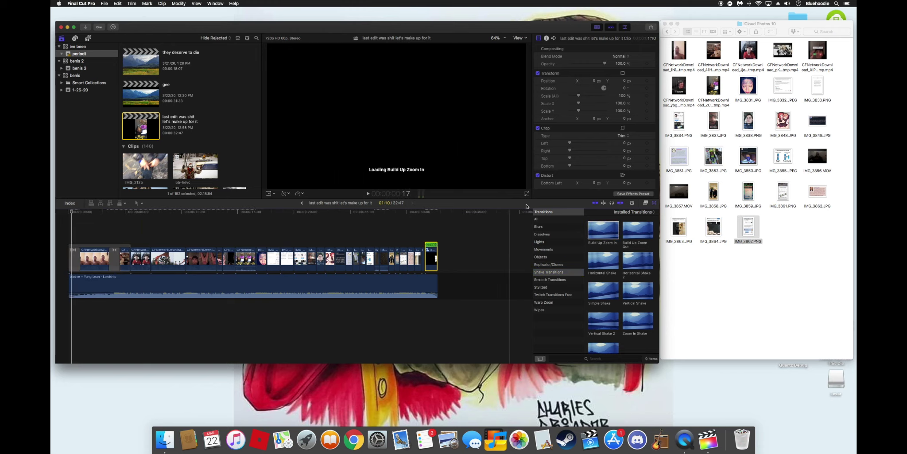
{"action": "key", "text": "space"}
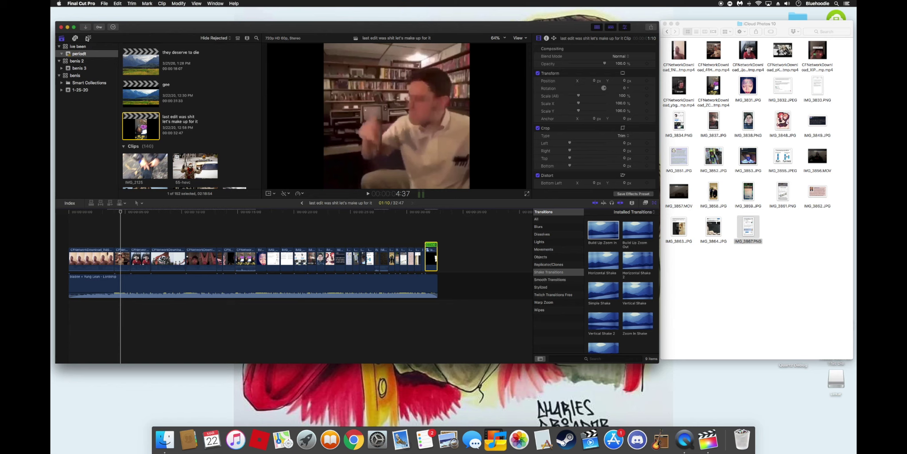
Place Zoom Out 1 and Zoom Out 2 smooth transition layers over the first two cuts, and Zoom In 1 and Zoom In 2 over the next.
{"action": "left_click", "coordinate": [87, 39]}
{"action": "left_click", "coordinate": [90, 133]}
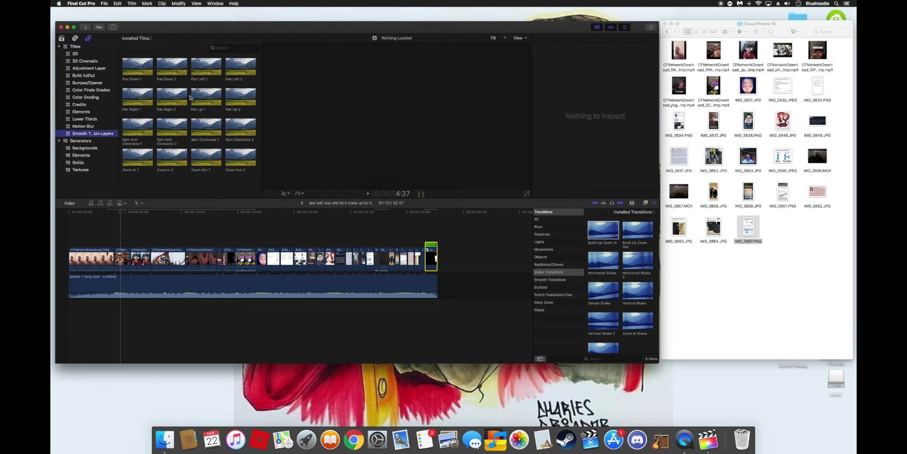
{"action": "left_click_drag", "start_coordinate": [206, 157], "coordinate": [111, 241]}
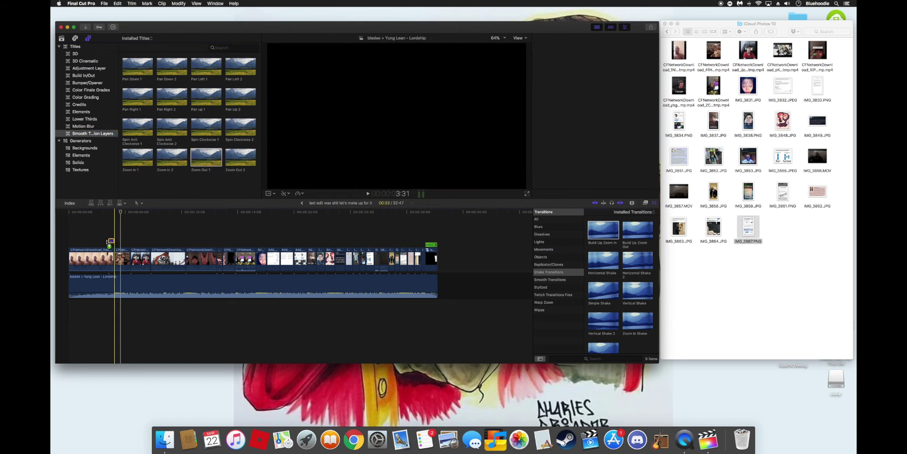
{"action": "left_click_drag", "start_coordinate": [230, 166], "coordinate": [127, 241]}
{"action": "left_click", "coordinate": [206, 157]}
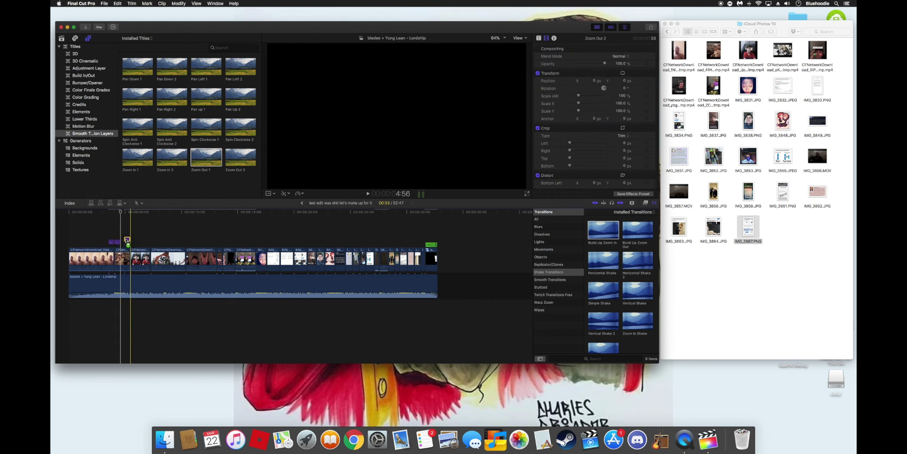
{"action": "left_click_drag", "start_coordinate": [172, 161], "coordinate": [128, 233]}
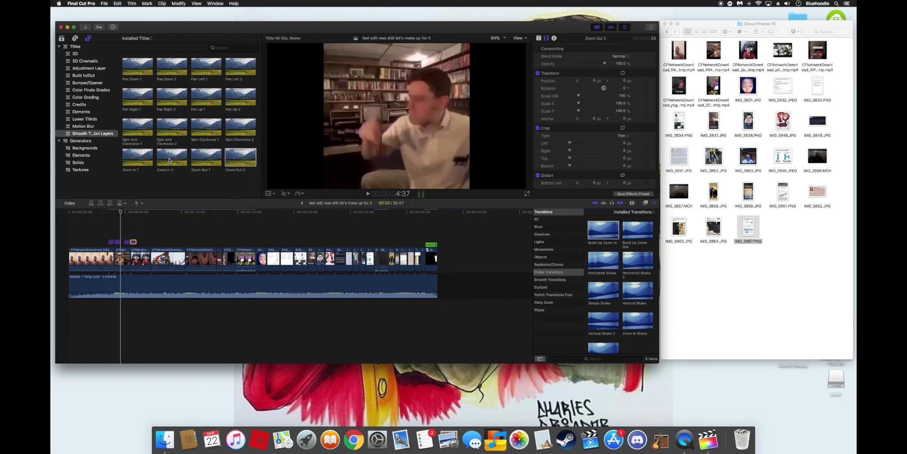
{"action": "left_click_drag", "start_coordinate": [137, 157], "coordinate": [151, 239]}
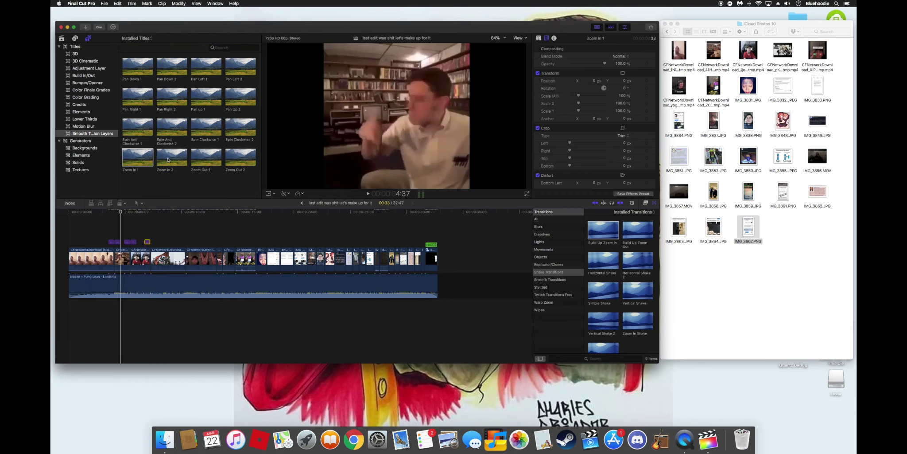
{"action": "left_click", "coordinate": [172, 157]}
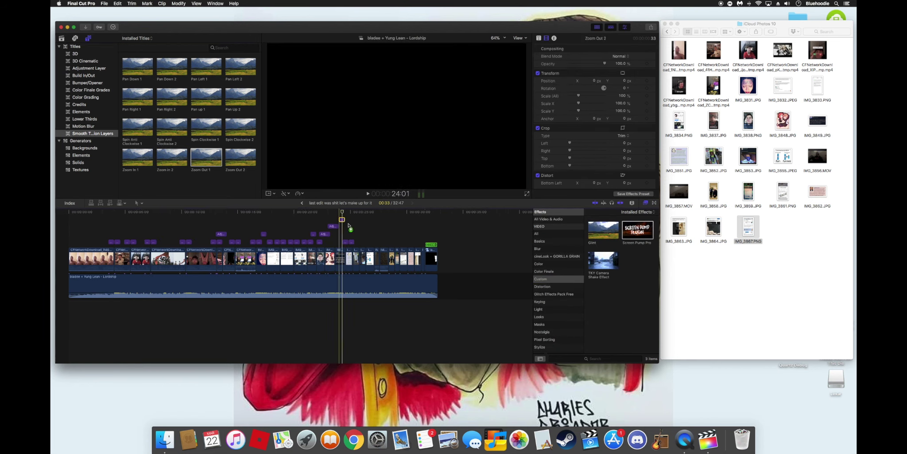
Add a starting transform keyframe to IMG_3862 at 30:27, shortly before the clip ends.
{"action": "left_click", "coordinate": [382, 257]}
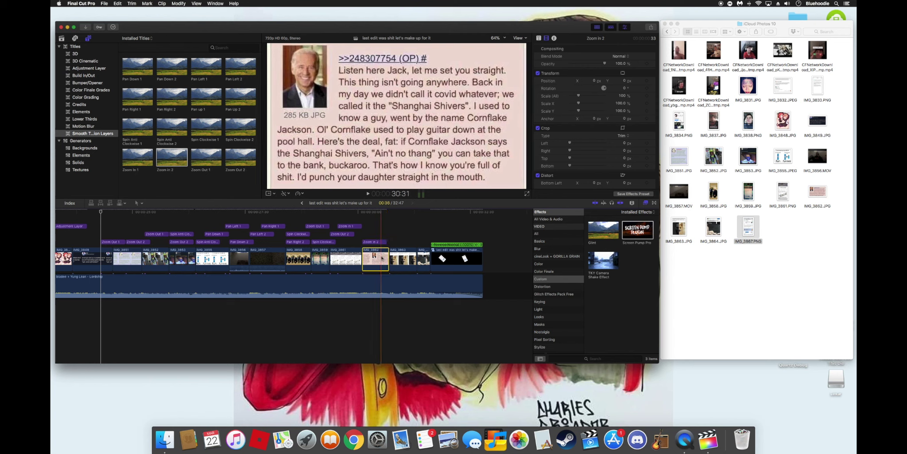
{"action": "left_click", "coordinate": [390, 255]}
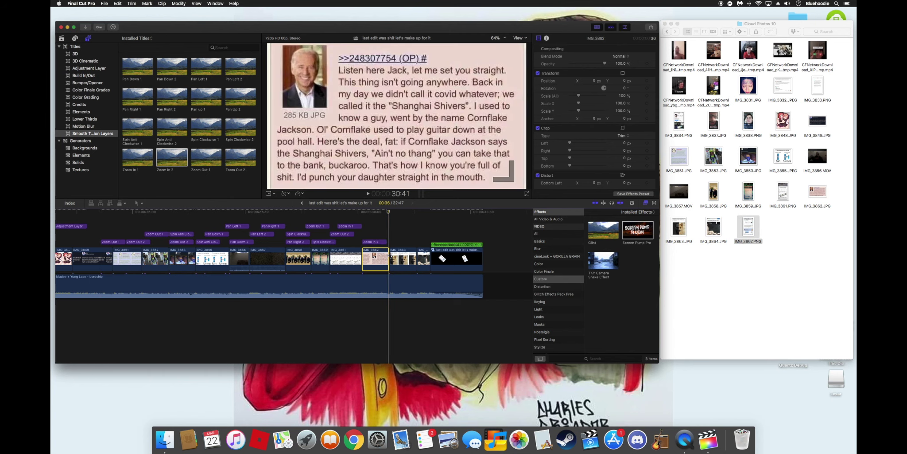
{"action": "key", "text": "Left"}
{"action": "key", "text": "Left"}
{"action": "key", "text": "Left"}
{"action": "key", "text": "Left"}
{"action": "key", "text": "Left"}
{"action": "key", "text": "Left"}
{"action": "key", "text": "Left"}
{"action": "key", "text": "Left"}
{"action": "key", "text": "Left"}
{"action": "key", "text": "Left"}
{"action": "key", "text": "Left"}
{"action": "key", "text": "Left"}
{"action": "key", "text": "Left"}
{"action": "key", "text": "Left"}
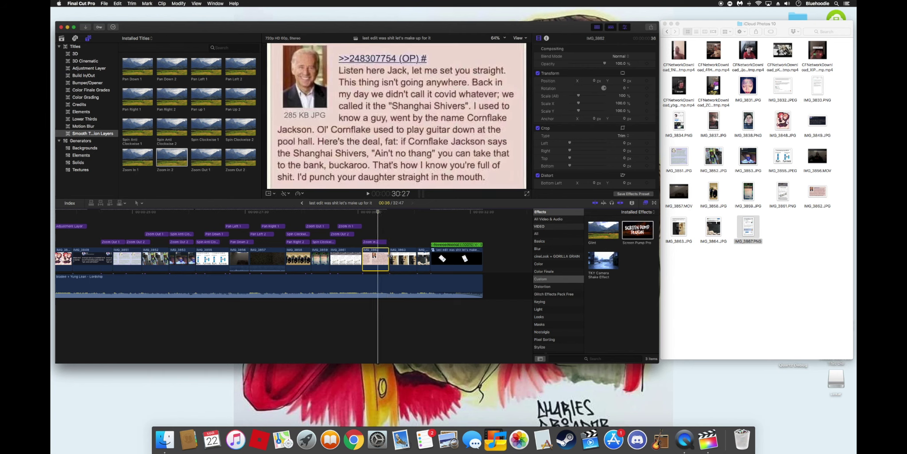
{"action": "left_click", "coordinate": [274, 193]}
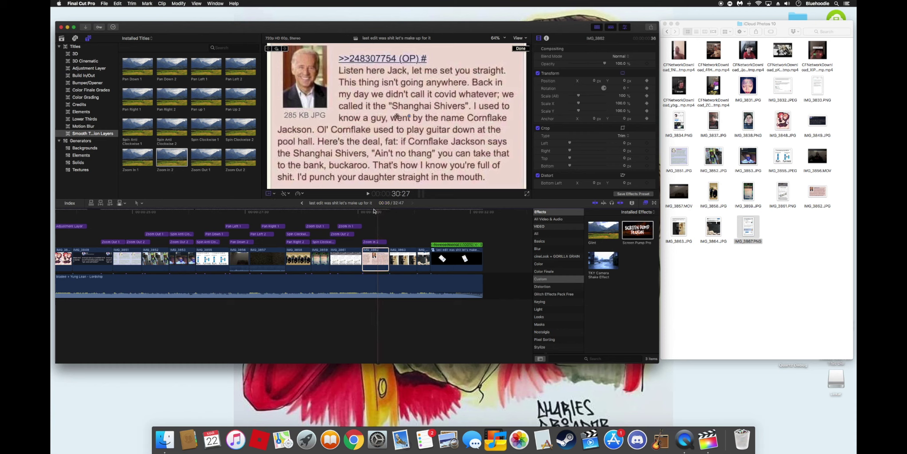
At IMG_3862's last frame, keyframe the image enlarged to about 167% and rotated about -53°.
{"action": "left_click_drag", "start_coordinate": [377, 214], "coordinate": [390, 216]}
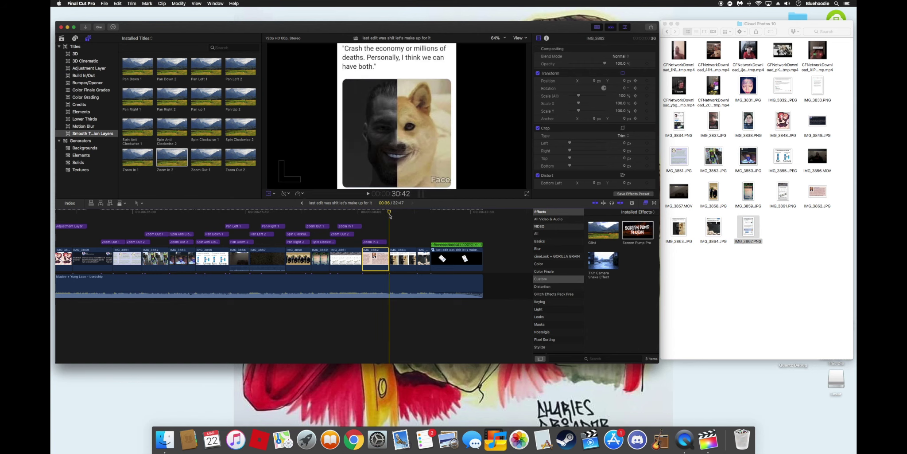
{"action": "key", "text": "Left"}
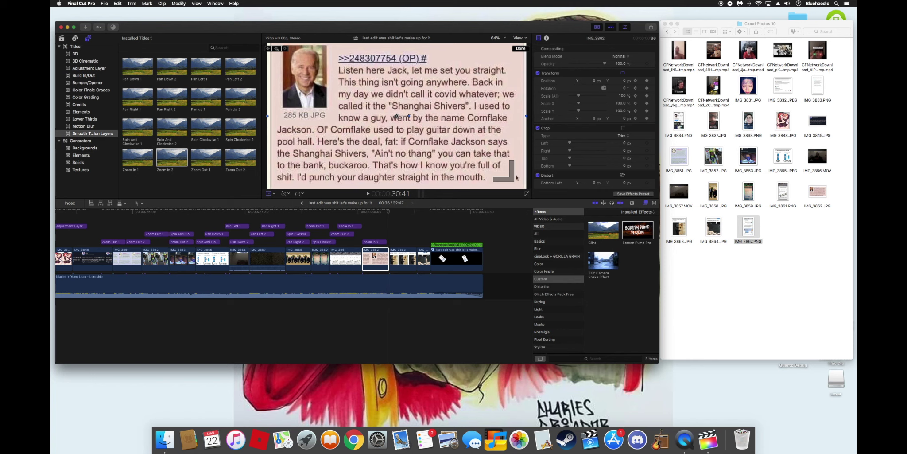
{"action": "left_click_drag", "start_coordinate": [515, 172], "coordinate": [512, 168]}
{"action": "left_click_drag", "start_coordinate": [393, 99], "coordinate": [430, 149]}
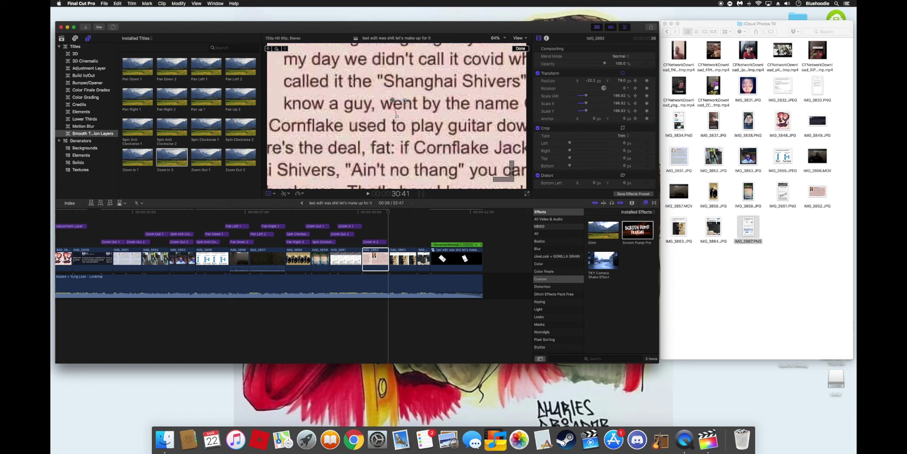
{"action": "left_click_drag", "start_coordinate": [405, 100], "coordinate": [396, 116]}
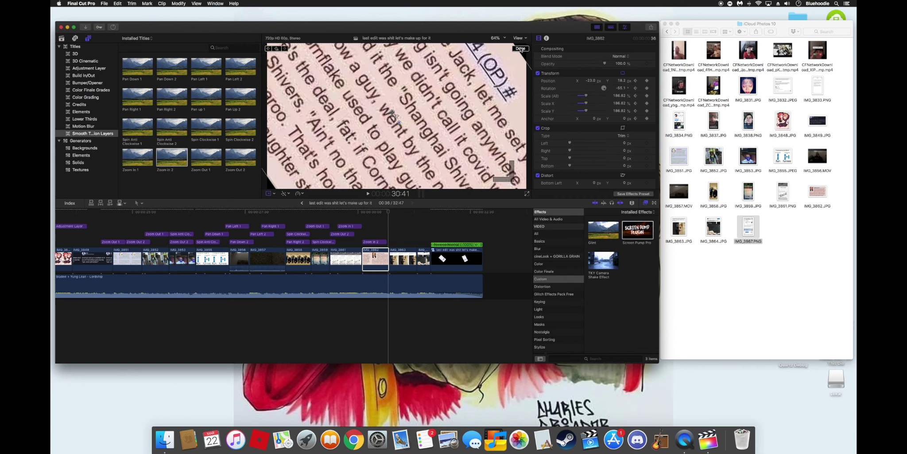
{"action": "left_click", "coordinate": [520, 49]}
Keyframe IMG_3863 at 30:57 with its normal transform and at 30:42 with 52.41% scale and about -33° rotation, then play it back.
{"action": "key", "text": "Down"}
{"action": "key", "text": "Up"}
{"action": "key", "text": "Down"}
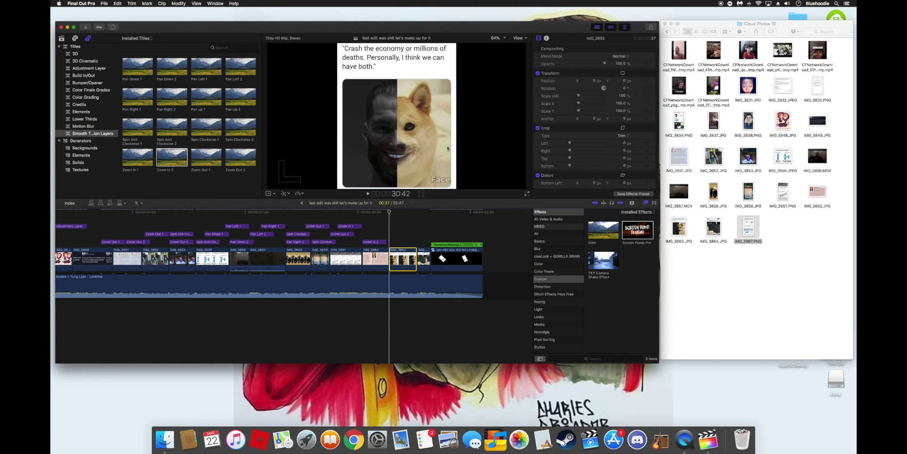
{"action": "left_click", "coordinate": [270, 194]}
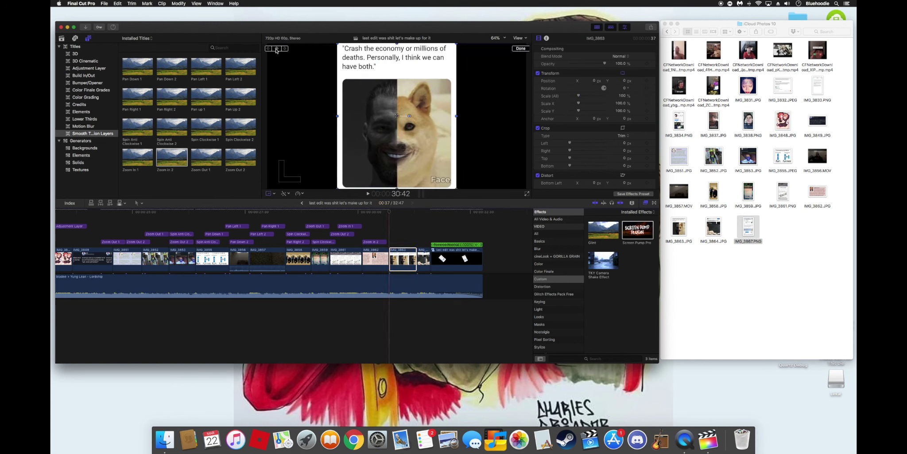
{"action": "key", "text": "space"}
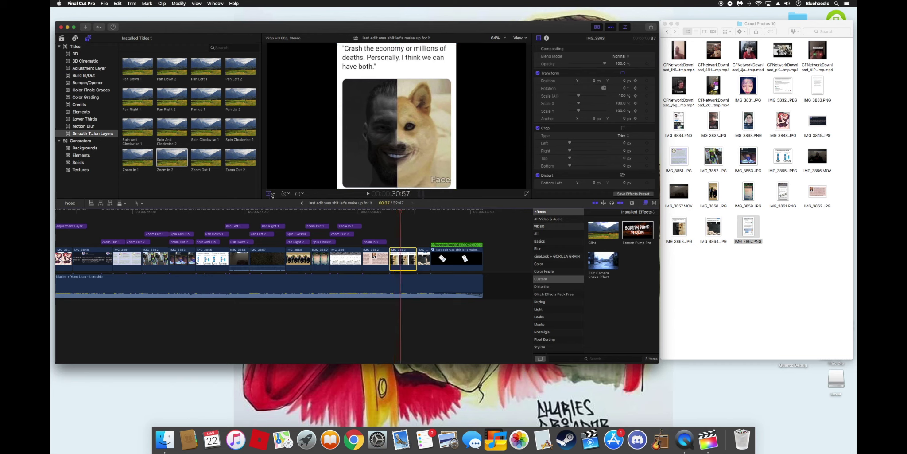
{"action": "left_click", "coordinate": [269, 49]}
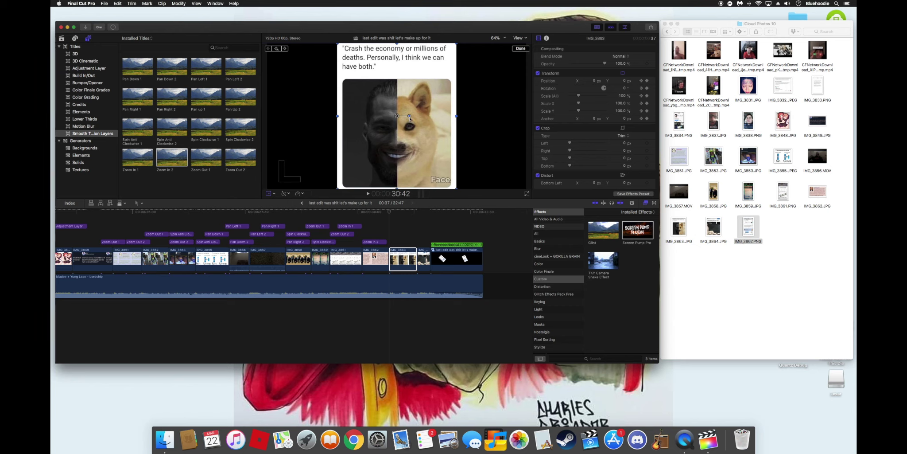
{"action": "left_click_drag", "start_coordinate": [410, 117], "coordinate": [407, 122]}
{"action": "left_click_drag", "start_coordinate": [486, 86], "coordinate": [444, 100]}
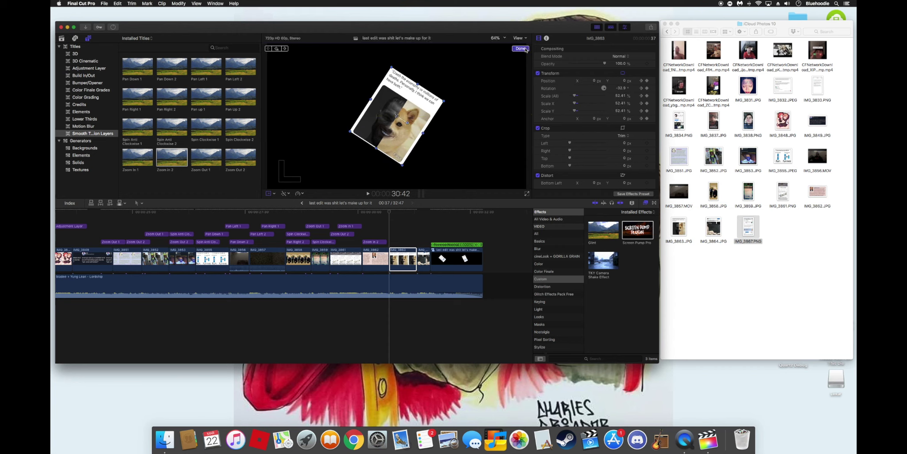
{"action": "left_click", "coordinate": [520, 49]}
{"action": "key", "text": "space"}
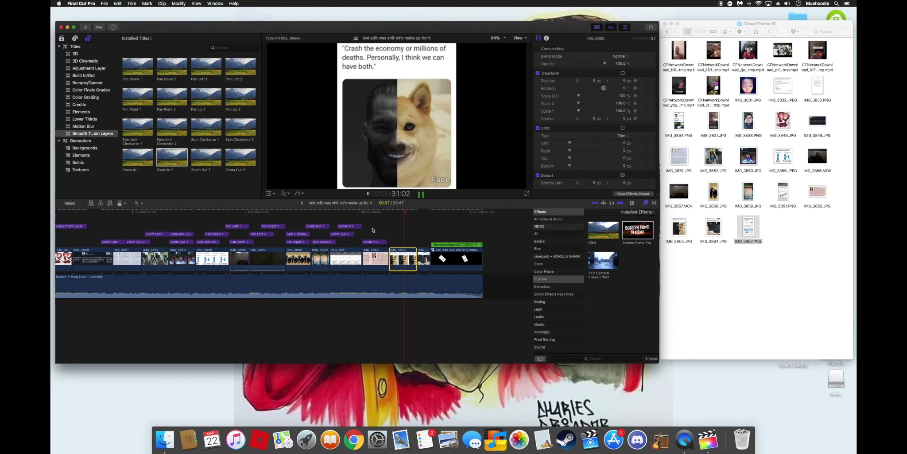
{"action": "key", "text": "space"}
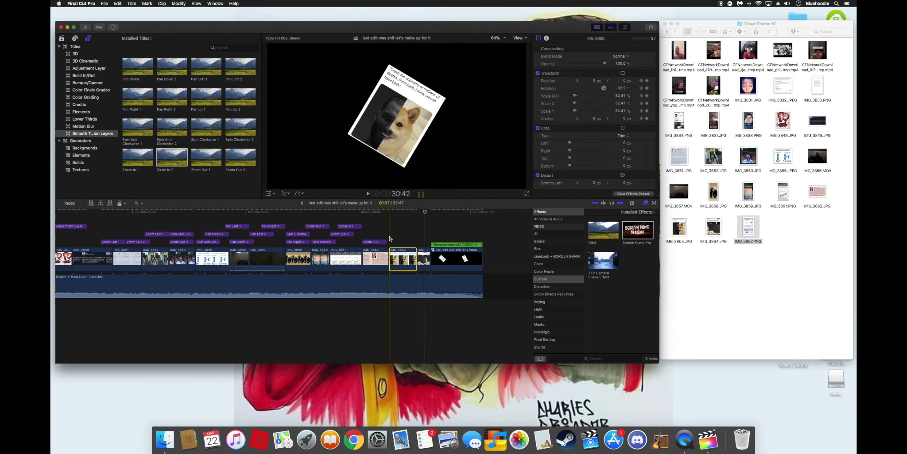
Set IMG_3863's starting rotation at 30:42 to 57.0° and play back the spin-in.
{"action": "left_click", "coordinate": [390, 238]}
{"action": "left_click", "coordinate": [269, 194]}
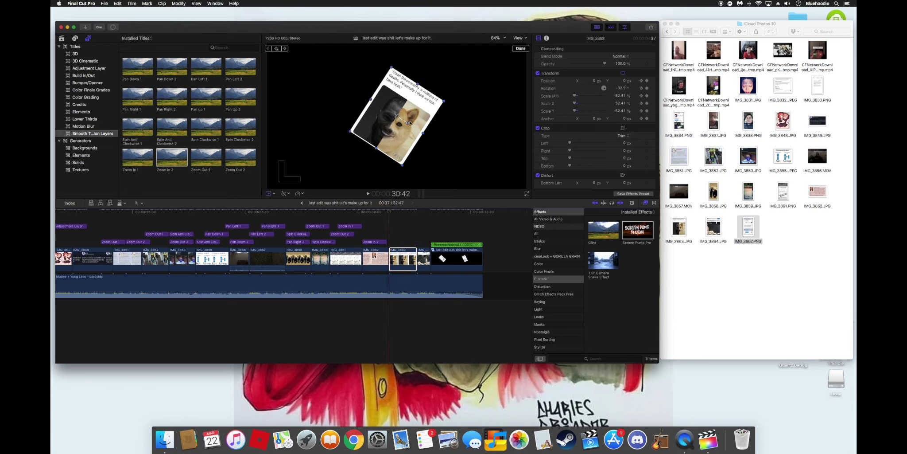
{"action": "left_click_drag", "start_coordinate": [409, 123], "coordinate": [409, 97]}
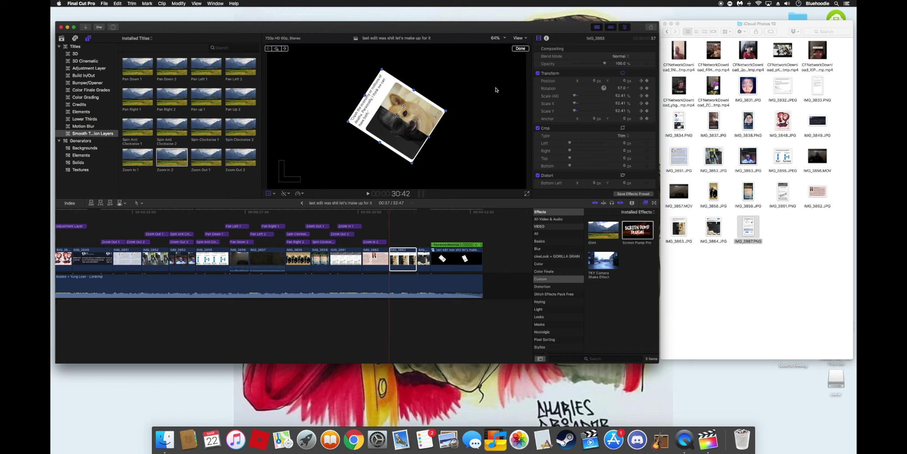
{"action": "left_click", "coordinate": [520, 49]}
{"action": "key", "text": "space"}
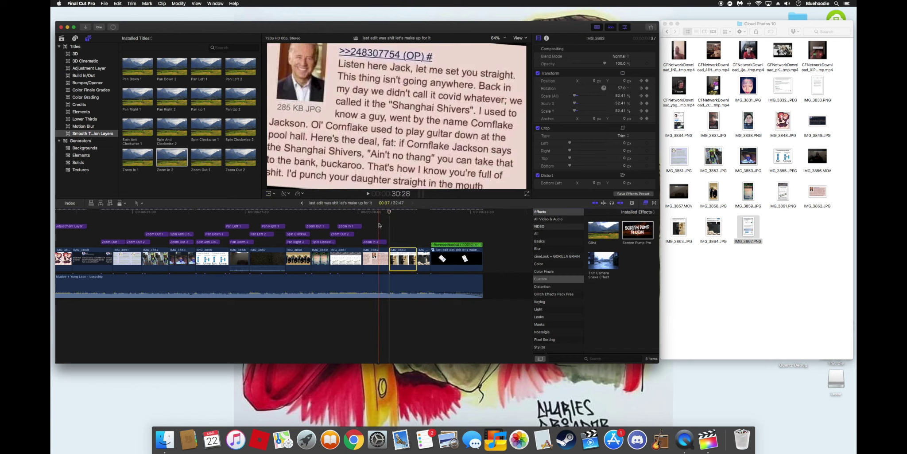
{"action": "key", "text": "space"}
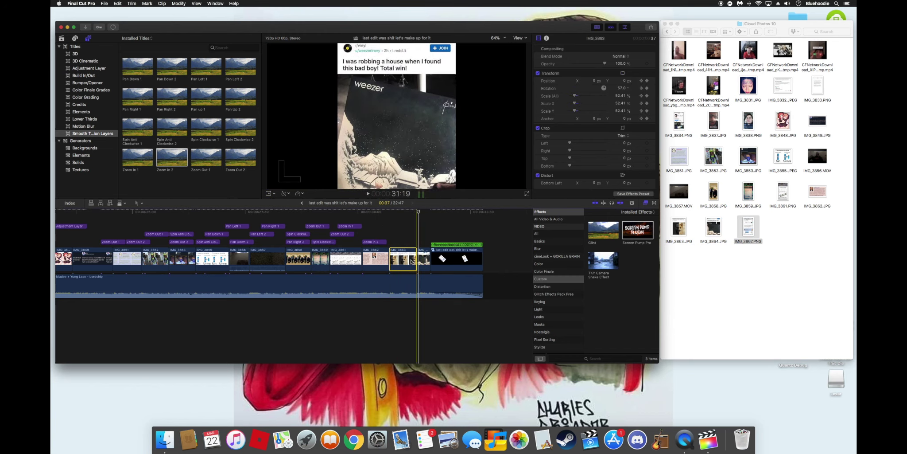
Add the Flip Down smooth transition between IMG_3863 and the following image, and play it back.
{"action": "scroll", "coordinate": [556, 319], "scroll_direction": "down", "scroll_amount": 2}
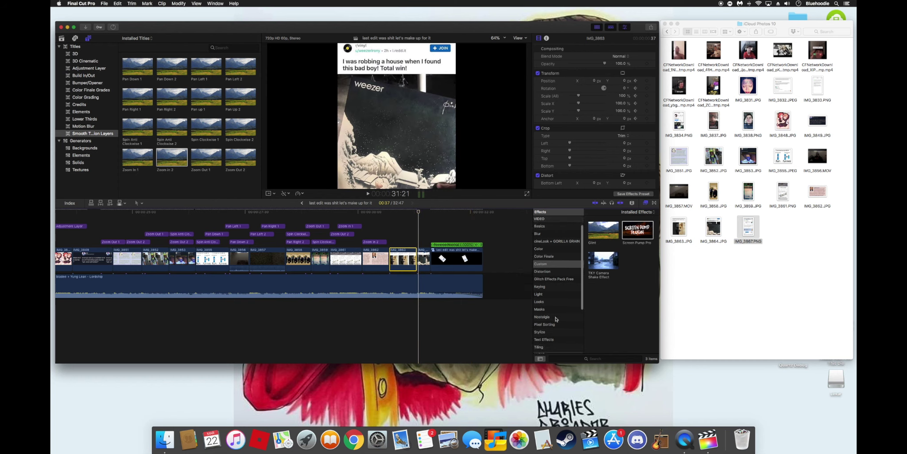
{"action": "left_click", "coordinate": [655, 202]}
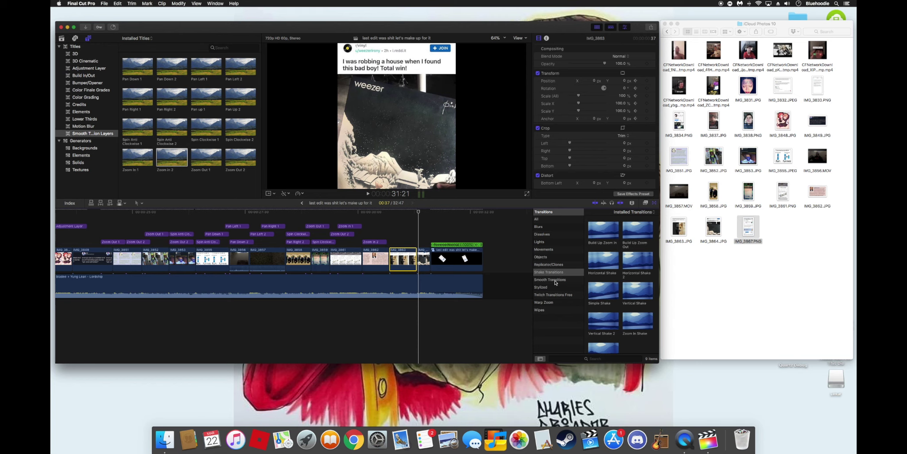
{"action": "left_click", "coordinate": [552, 279]}
{"action": "scroll", "coordinate": [603, 254], "scroll_direction": "down", "scroll_amount": 2}
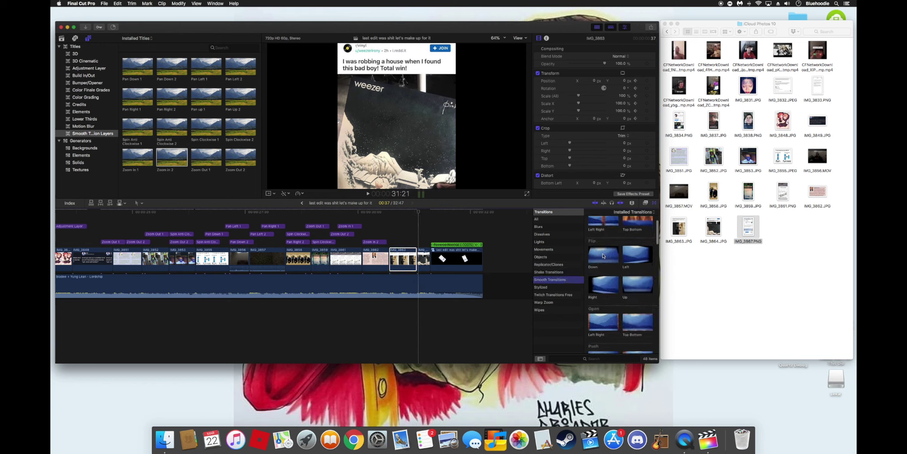
{"action": "left_click_drag", "start_coordinate": [603, 254], "coordinate": [418, 260]}
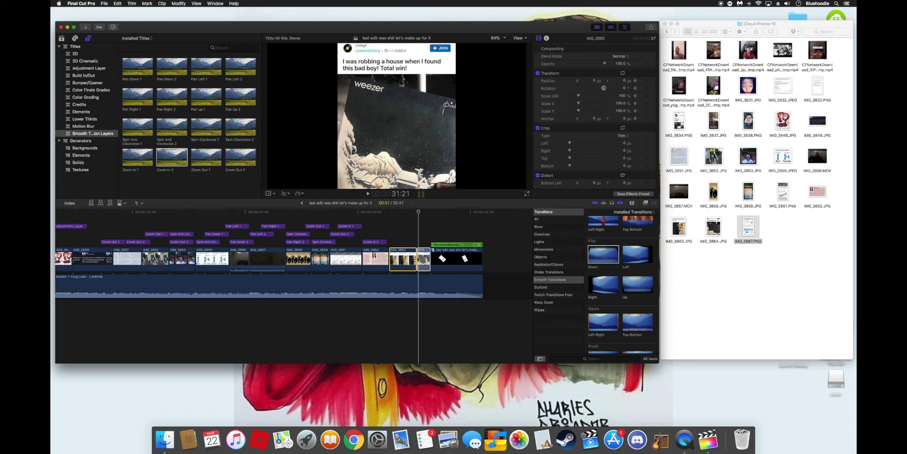
{"action": "left_click", "coordinate": [489, 147]}
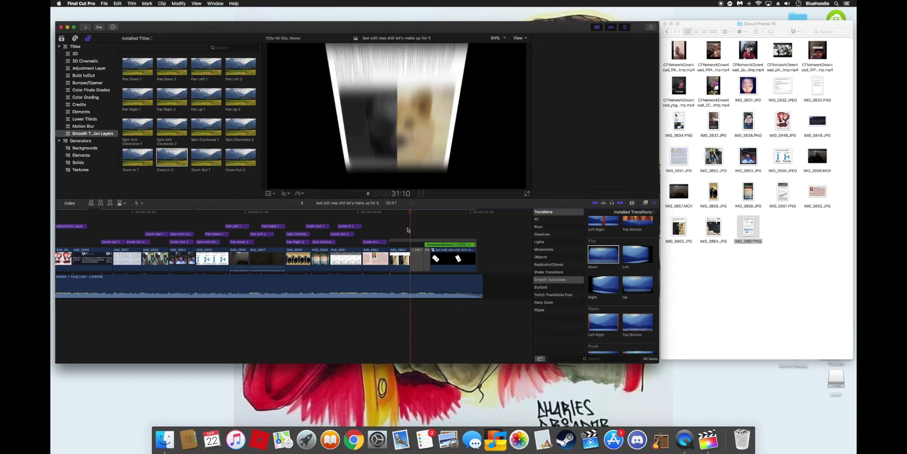
{"action": "key", "text": "space"}
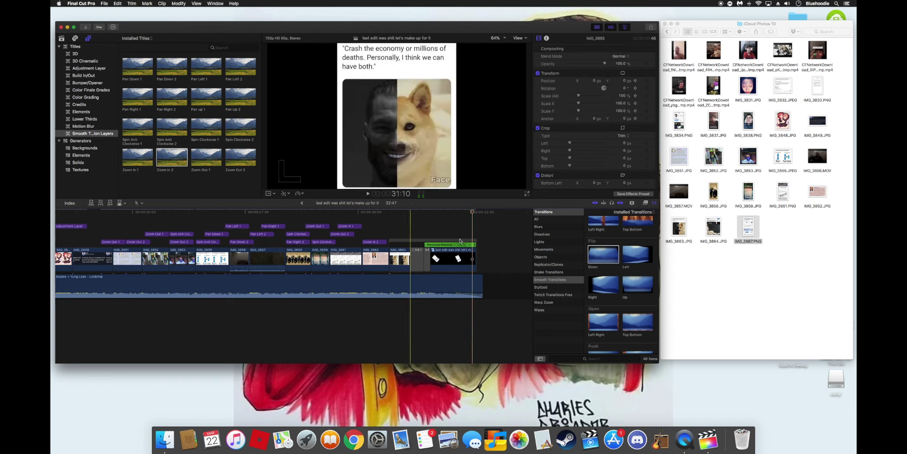
Add an Adjustment Layer title above all the clips and stretch it across the whole edit, lasting 32:33.
{"action": "left_click", "coordinate": [473, 250]}
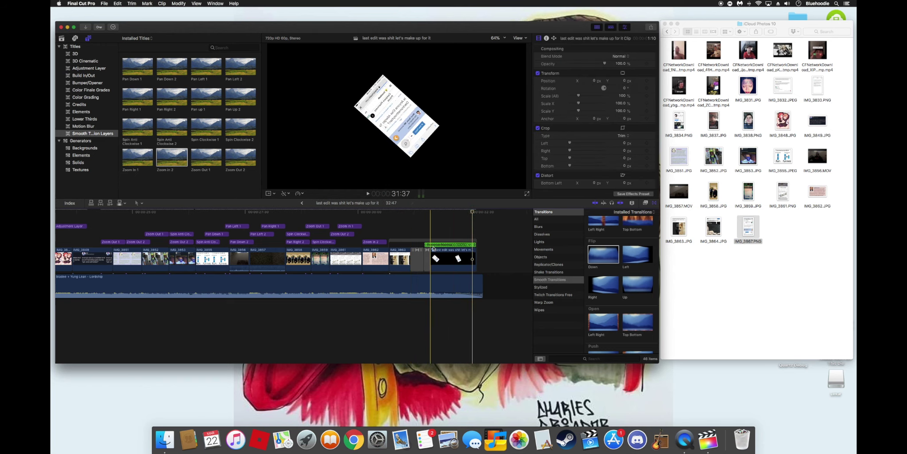
{"action": "key", "text": "shift+z"}
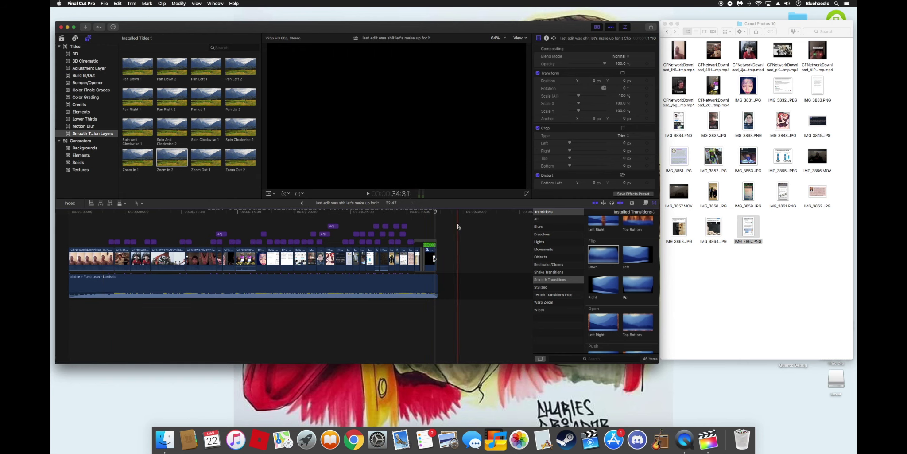
{"action": "left_click", "coordinate": [87, 68]}
{"action": "left_click_drag", "start_coordinate": [137, 67], "coordinate": [94, 225]}
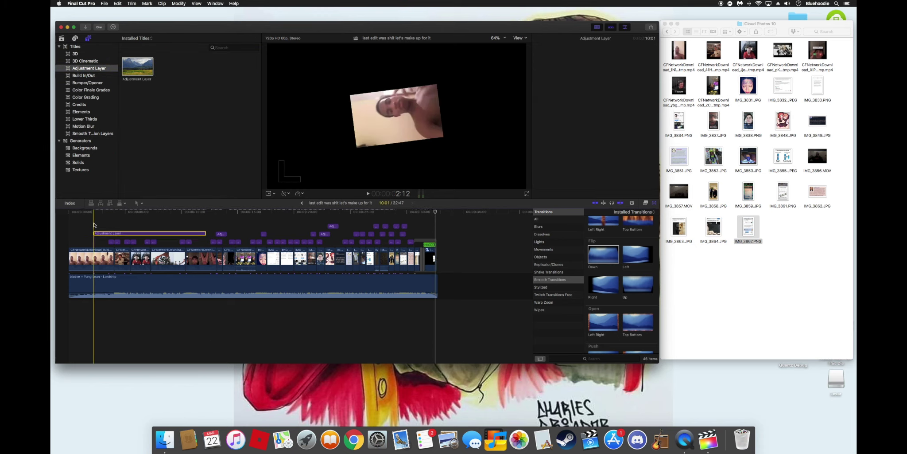
{"action": "key", "text": "super+minus"}
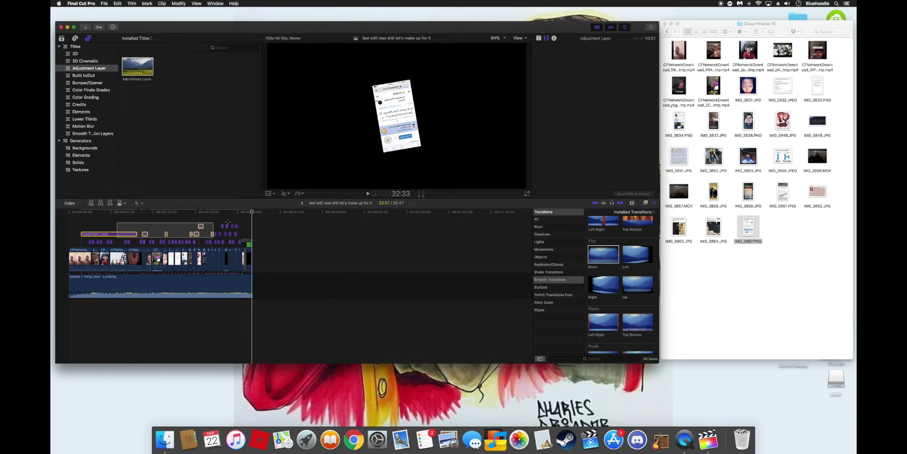
{"action": "left_click_drag", "start_coordinate": [113, 233], "coordinate": [252, 228]}
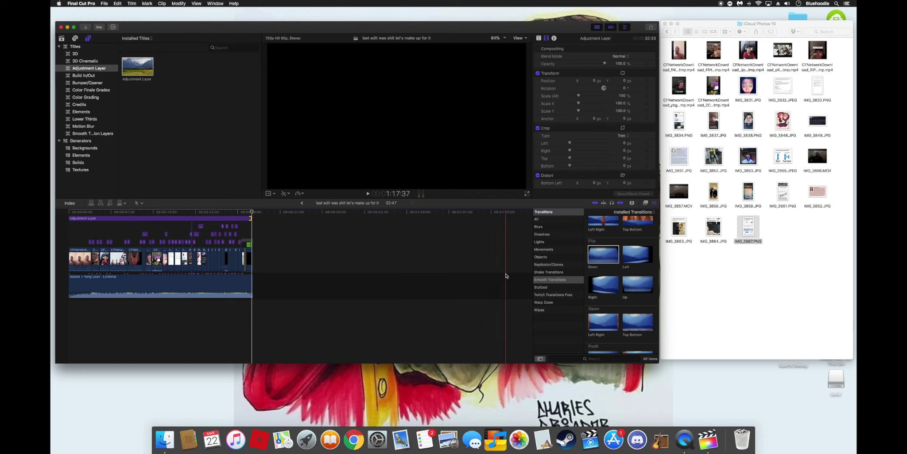
Apply the ColorFinalePro effect to the full-length adjustment layer, with the playhead near the start of the edit.
{"action": "left_click", "coordinate": [645, 202]}
{"action": "left_click", "coordinate": [544, 271]}
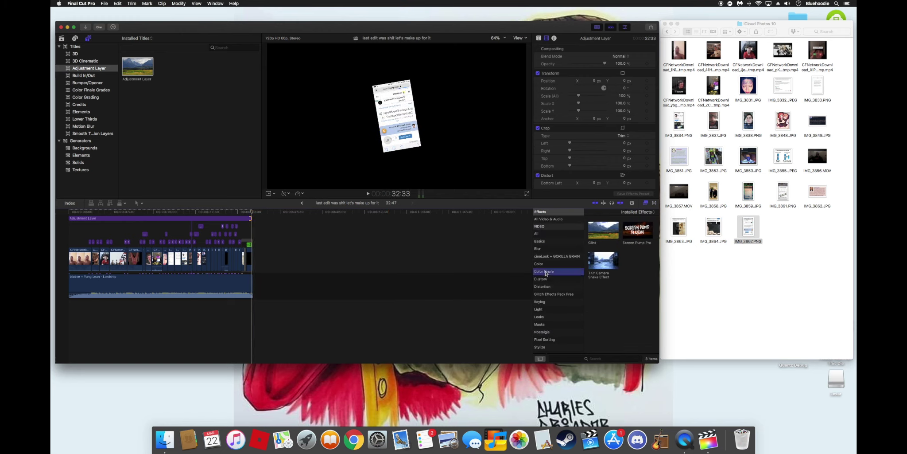
{"action": "left_click_drag", "start_coordinate": [629, 235], "coordinate": [250, 218]}
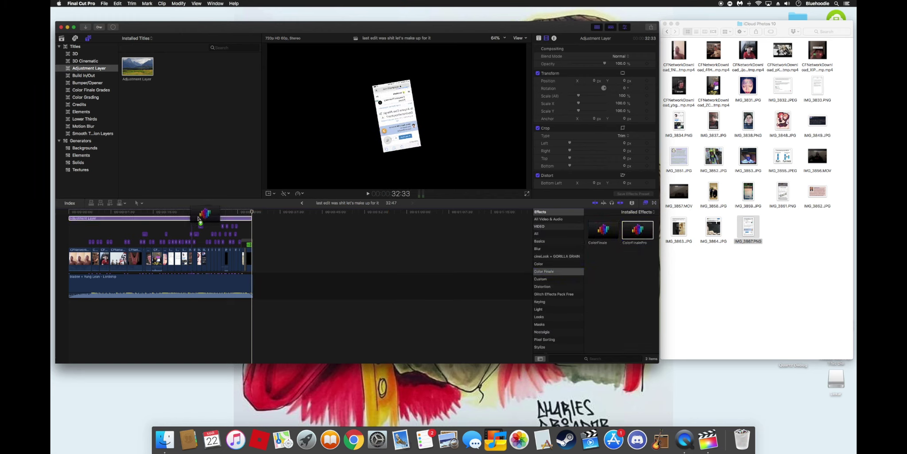
{"action": "left_click", "coordinate": [83, 220]}
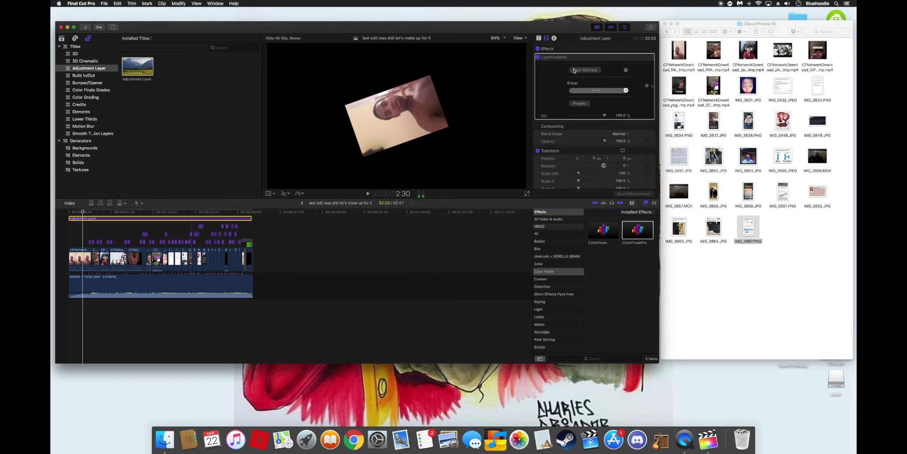
Add a LUT Utility layer in the ColorFinalePro controls and choose the Sony SLog2 to Rec709 LUT from the gallery.
{"action": "left_click", "coordinate": [598, 70]}
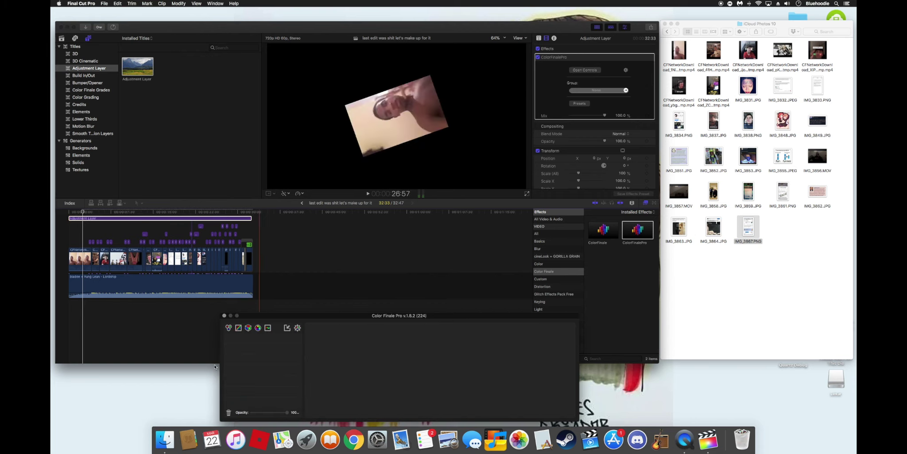
{"action": "left_click", "coordinate": [249, 328]}
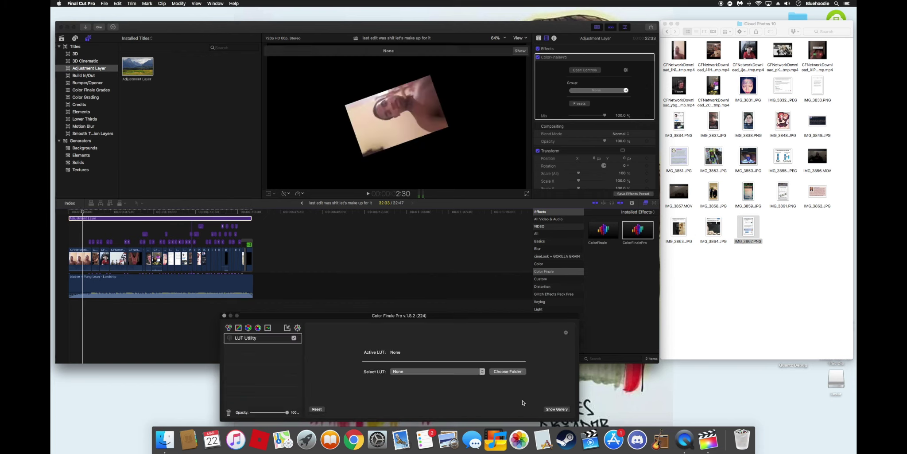
{"action": "left_click", "coordinate": [554, 410]}
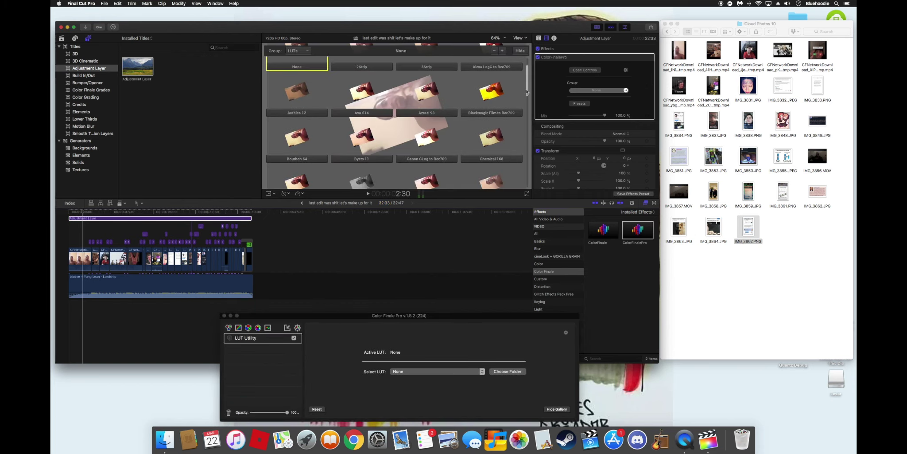
{"action": "left_click_drag", "start_coordinate": [527, 83], "coordinate": [510, 154]}
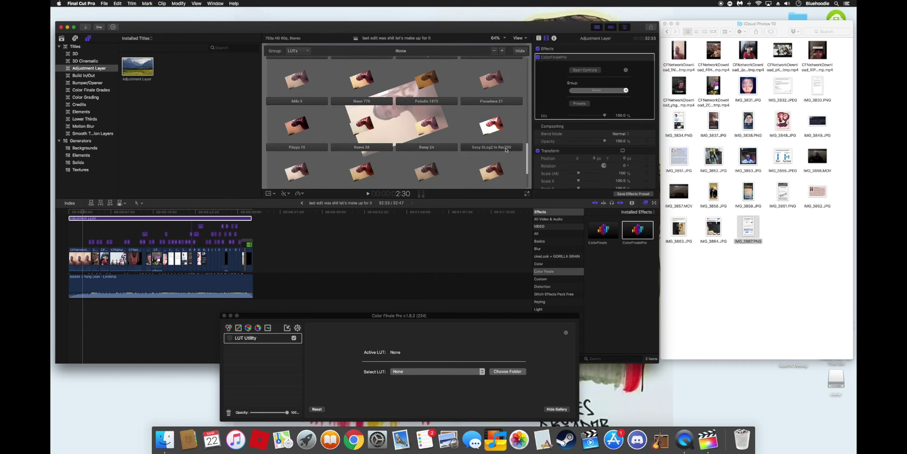
{"action": "left_click", "coordinate": [506, 149]}
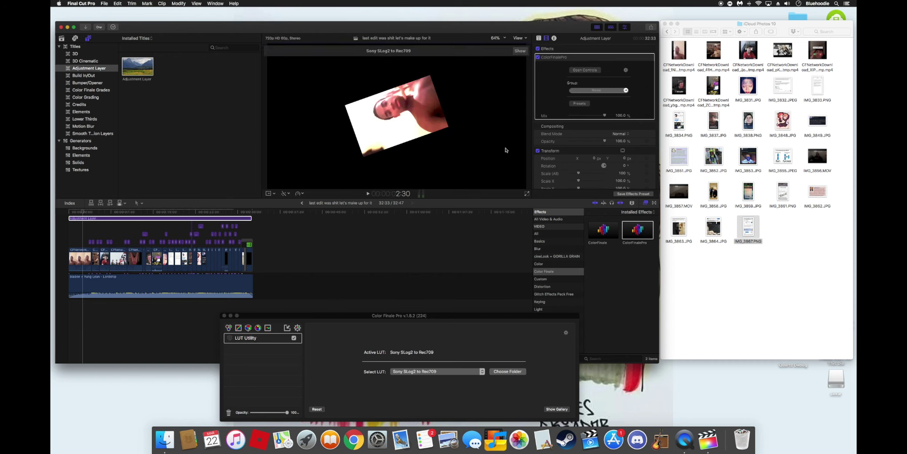
{"action": "left_click", "coordinate": [224, 315]}
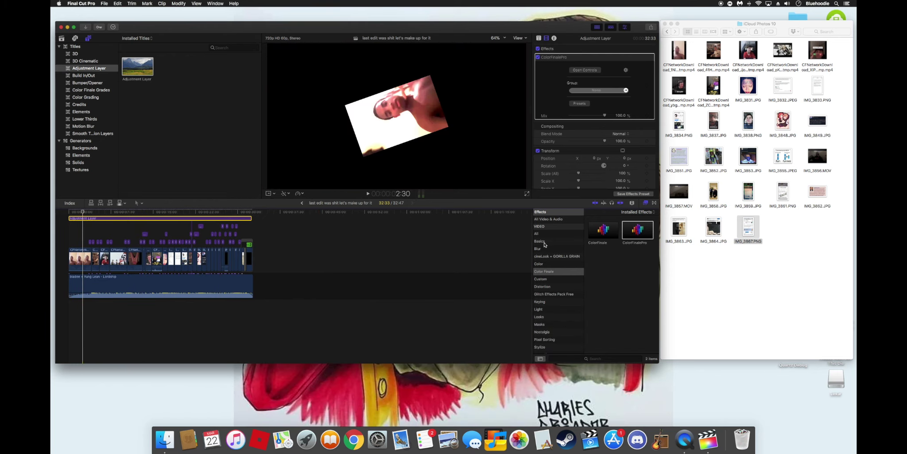
Apply the Glint effect to the adjustment layer with a purple tint color and an exposure of -1.0.
{"action": "left_click", "coordinate": [549, 281]}
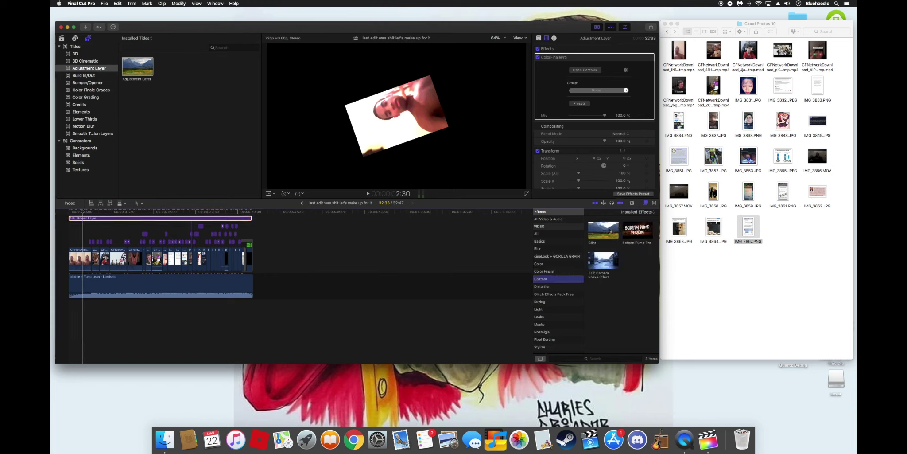
{"action": "left_click_drag", "start_coordinate": [603, 230], "coordinate": [195, 218]}
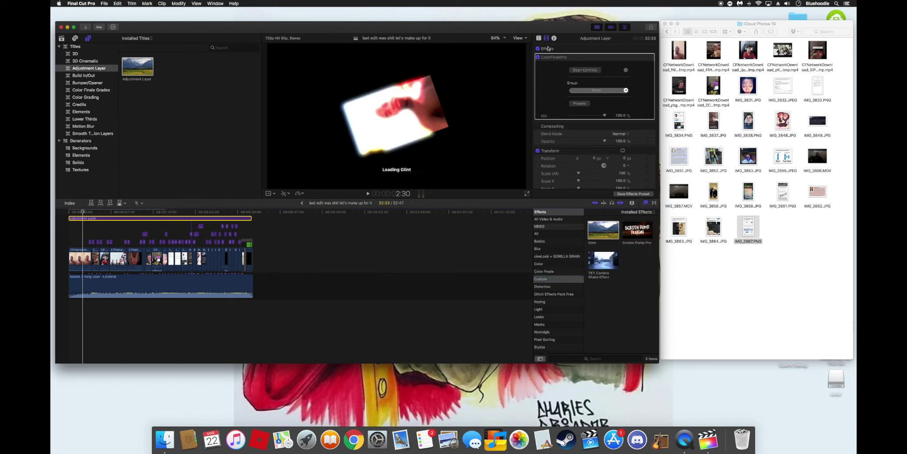
{"action": "left_click", "coordinate": [629, 154]}
{"action": "left_click", "coordinate": [642, 182]}
{"action": "left_click", "coordinate": [641, 200]}
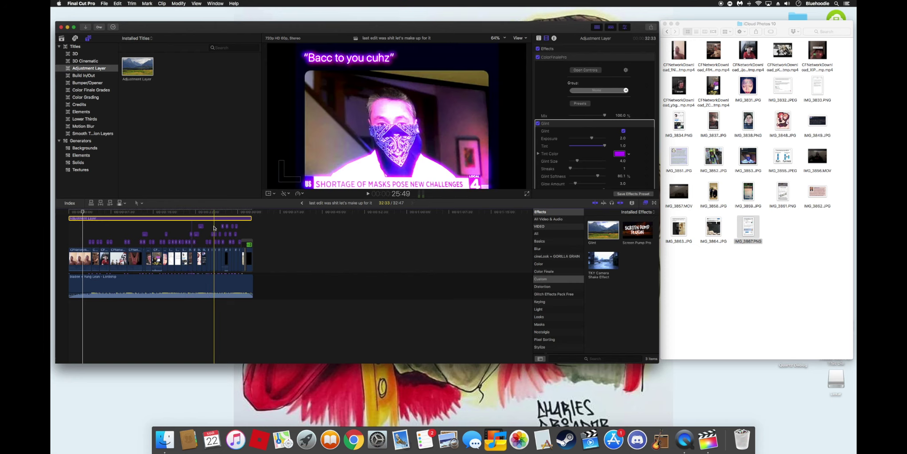
{"action": "left_click_drag", "start_coordinate": [591, 140], "coordinate": [585, 138]}
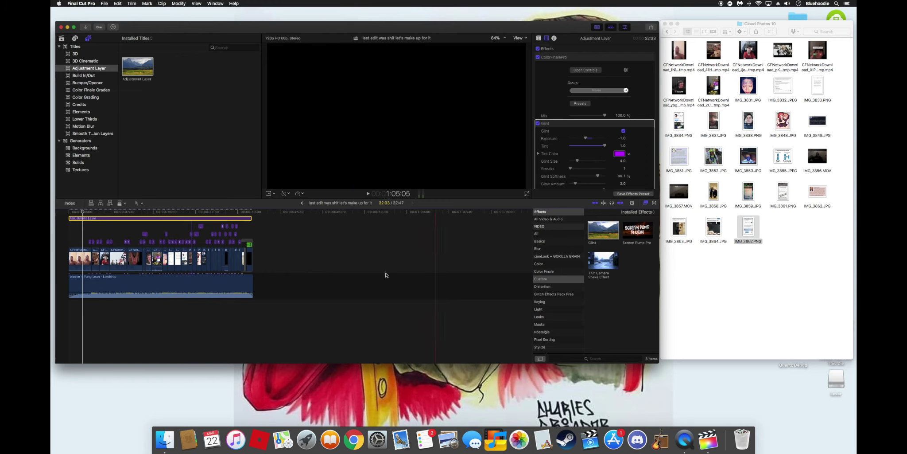
Copy all the clips of the edit and paste the duplicates after the end of the original sequence.
{"action": "left_click", "coordinate": [350, 269]}
{"action": "left_click_drag", "start_coordinate": [268, 256], "coordinate": [79, 261]}
{"action": "key", "text": "super+c"}
{"action": "key", "text": "super+v"}
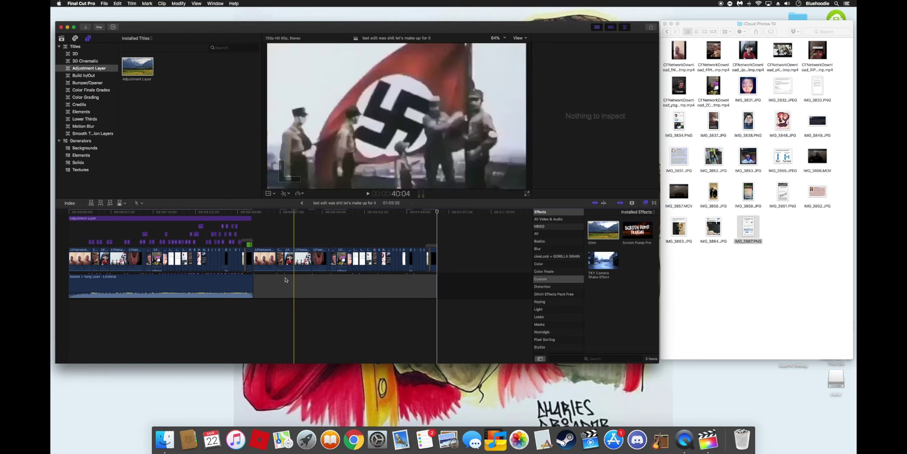
Combine the pasted clips into a new compound clip and place it beneath the original clips from the timeline start.
{"action": "right_click", "coordinate": [267, 257]}
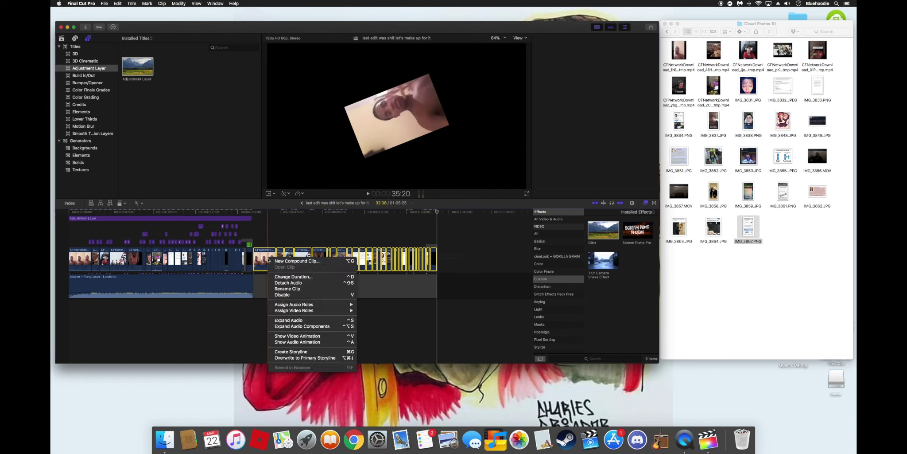
{"action": "left_click", "coordinate": [311, 281]}
{"action": "key", "text": "Return"}
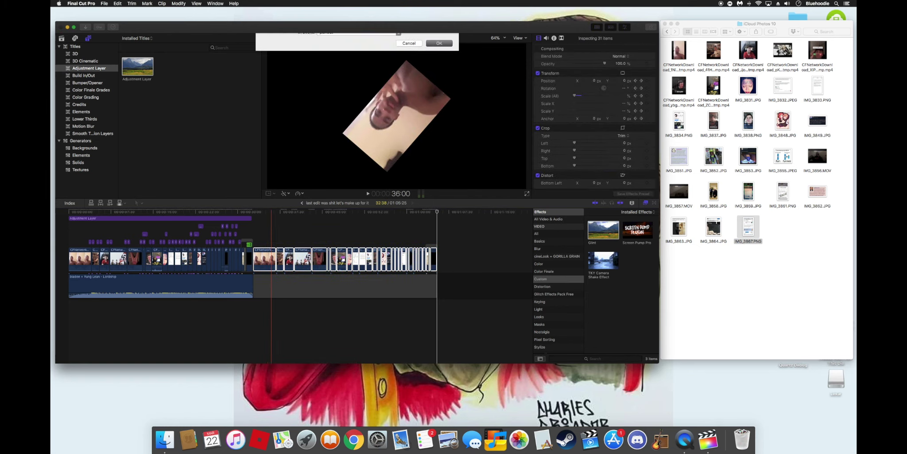
{"action": "left_click_drag", "start_coordinate": [270, 259], "coordinate": [86, 286]}
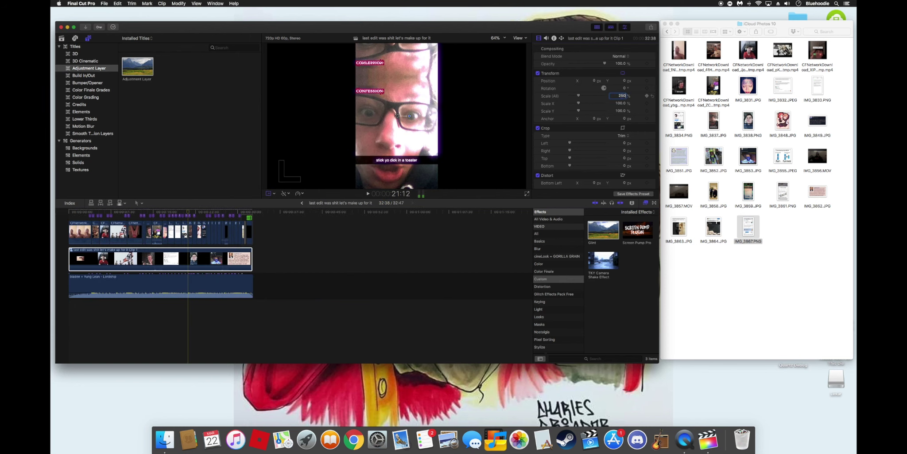
Scale the background compound clip to 250% and apply the Gaussian and Prism blur effects to it.
{"action": "left_click", "coordinate": [559, 249]}
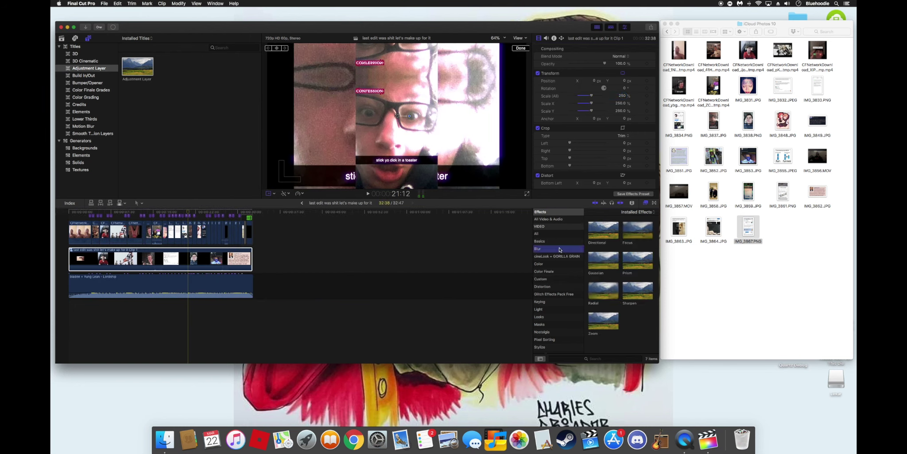
{"action": "left_click_drag", "start_coordinate": [603, 261], "coordinate": [226, 258]}
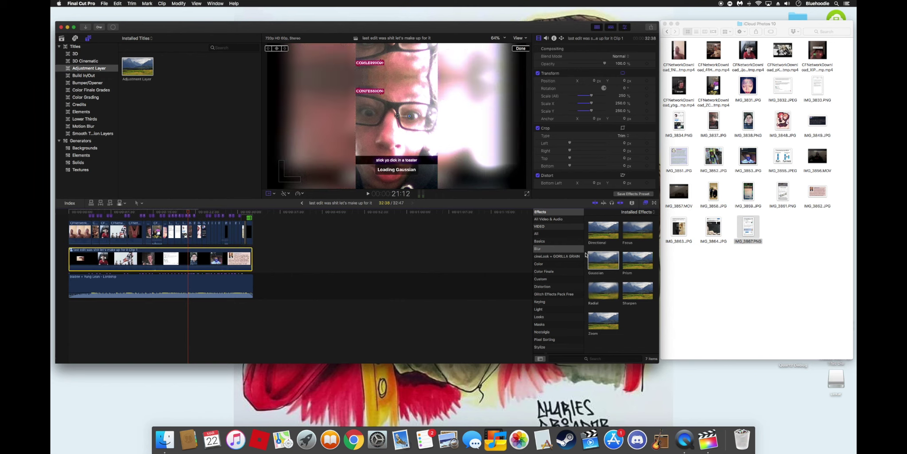
{"action": "left_click_drag", "start_coordinate": [638, 261], "coordinate": [241, 252]}
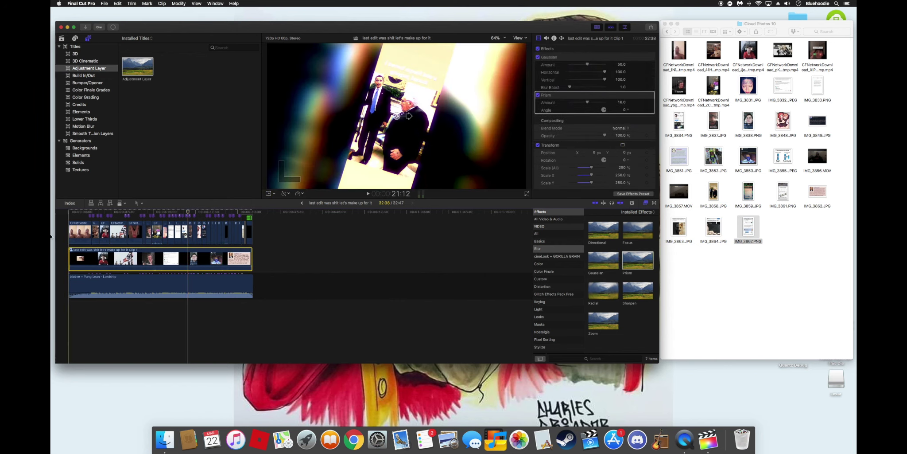
{"action": "left_click", "coordinate": [300, 274]}
{"action": "key", "text": "q"}
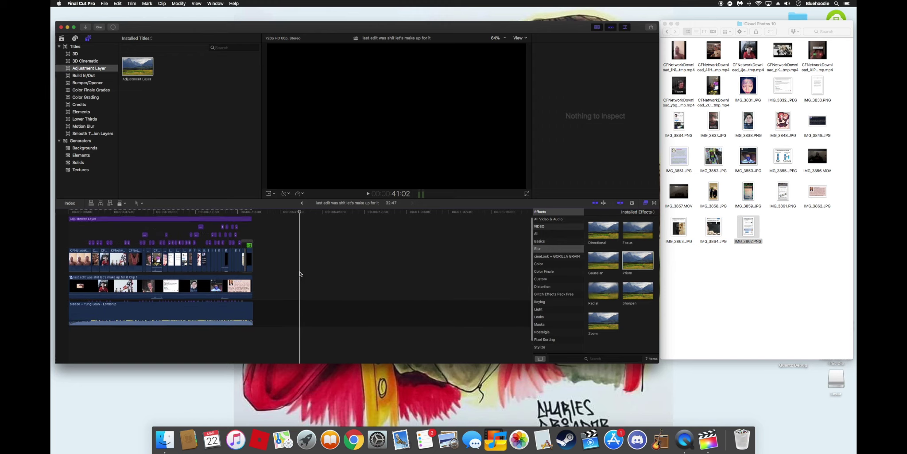
Apply the TKY Camera Shake Effect to the adjustment layer with shake speed 3.9, shakiness 0.34 and shake distance 43.18.
{"action": "left_click", "coordinate": [541, 279]}
{"action": "left_click_drag", "start_coordinate": [606, 265], "coordinate": [135, 225]}
{"action": "left_click", "coordinate": [136, 226]}
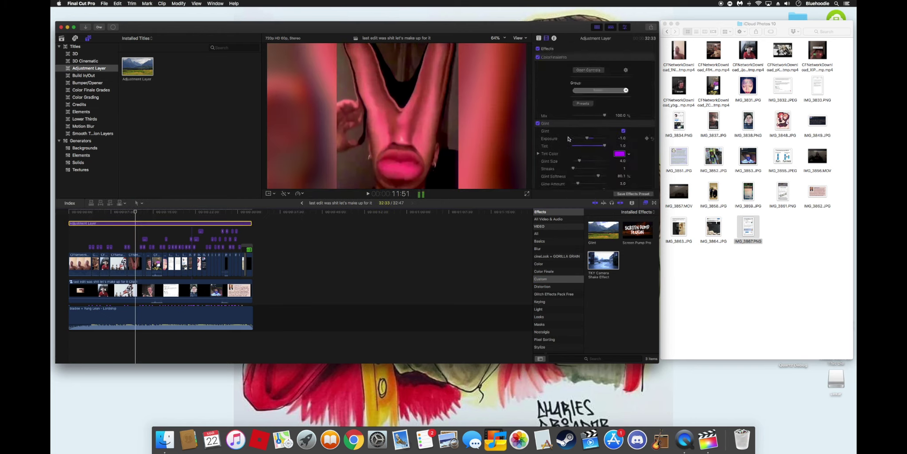
{"action": "scroll", "coordinate": [568, 138], "scroll_direction": "down", "scroll_amount": 5}
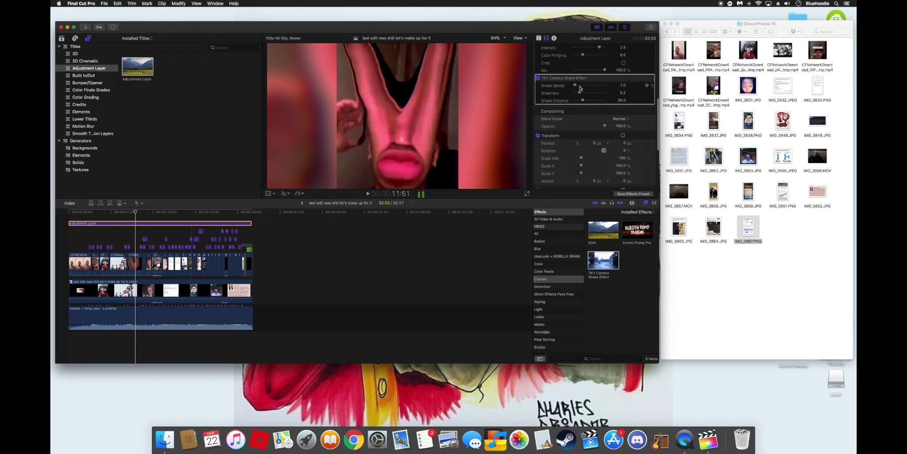
{"action": "left_click_drag", "start_coordinate": [574, 85], "coordinate": [587, 100]}
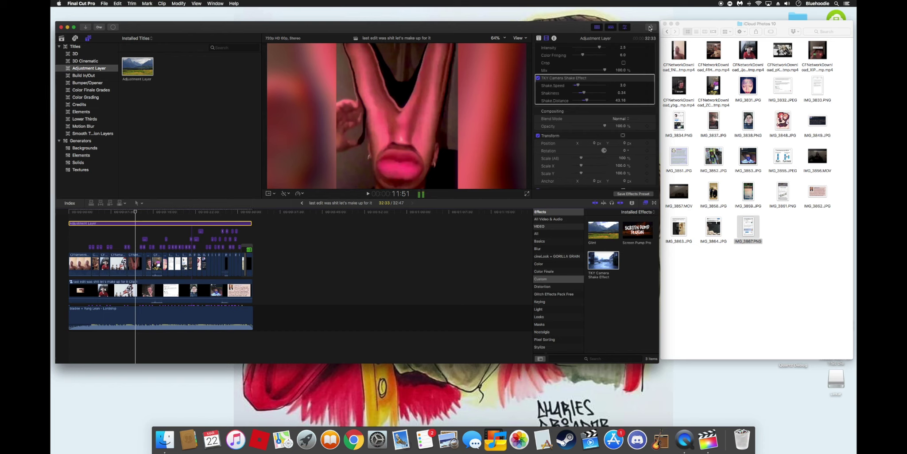
Deselect the adjustment layer and start sharing the whole project as a Master File.
{"action": "left_click", "coordinate": [366, 248]}
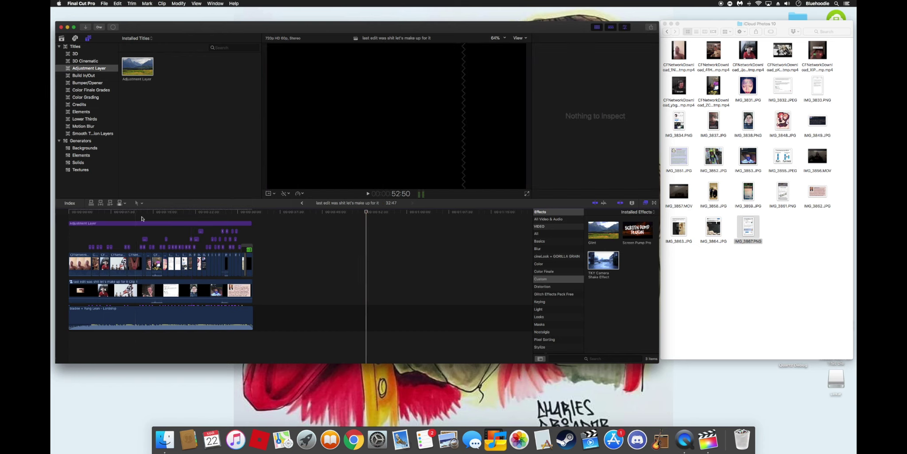
{"action": "left_click", "coordinate": [96, 4]}
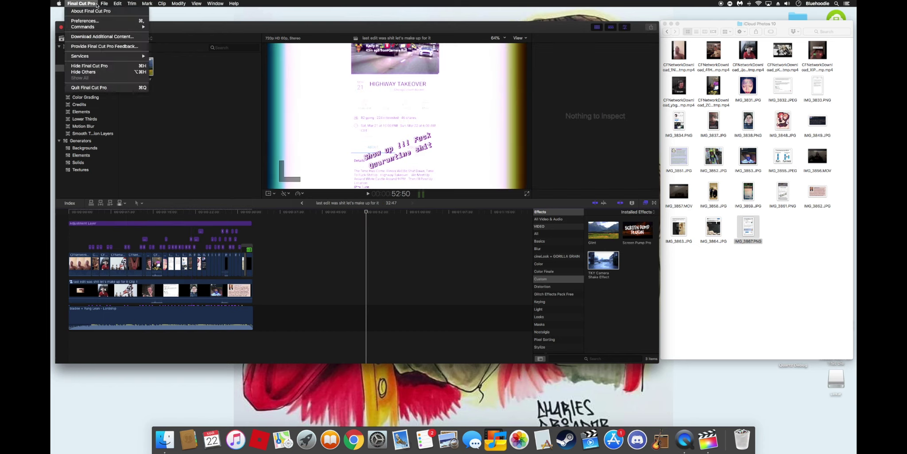
{"action": "mouse_move", "coordinate": [103, 4]}
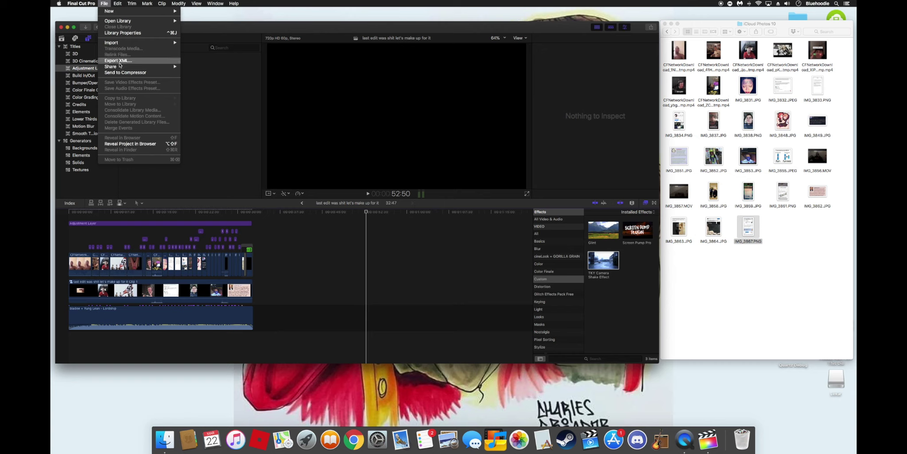
{"action": "mouse_move", "coordinate": [122, 67]}
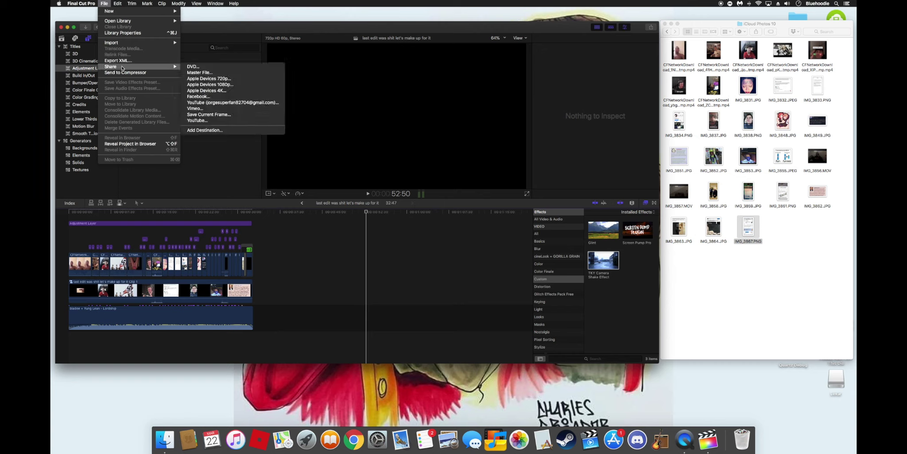
{"action": "left_click", "coordinate": [103, 3]}
{"action": "left_click", "coordinate": [103, 3]}
{"action": "mouse_move", "coordinate": [142, 66]}
{"action": "left_click", "coordinate": [201, 73]}
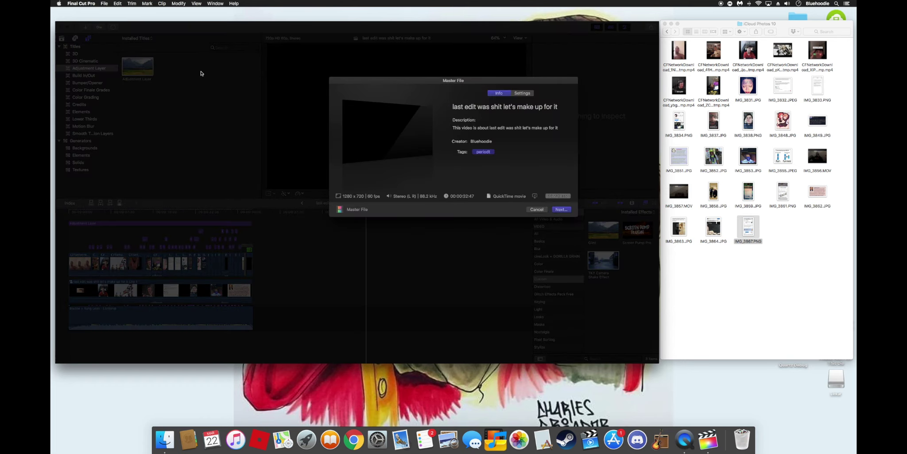
Keep the export format at Video and Audio with the H.264 codec, and save the master file in the Movies 2 folder.
{"action": "left_click", "coordinate": [521, 93]}
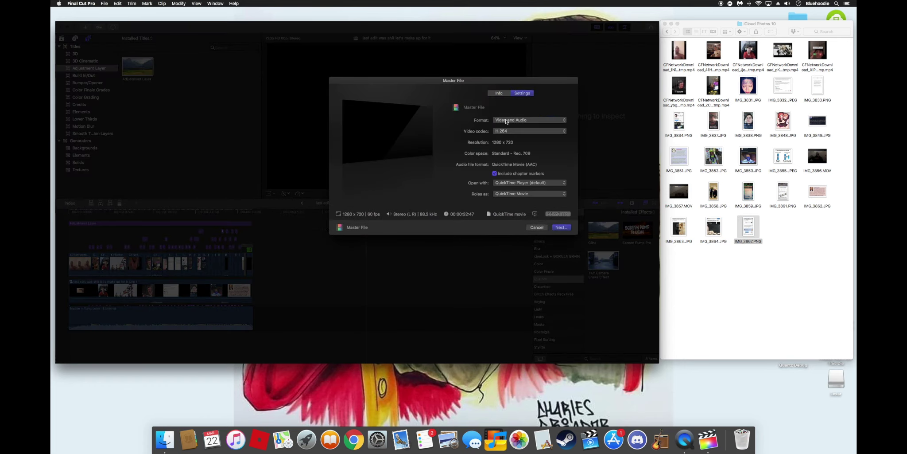
{"action": "left_click", "coordinate": [506, 120]}
{"action": "left_click", "coordinate": [506, 120]}
{"action": "left_click", "coordinate": [509, 132]}
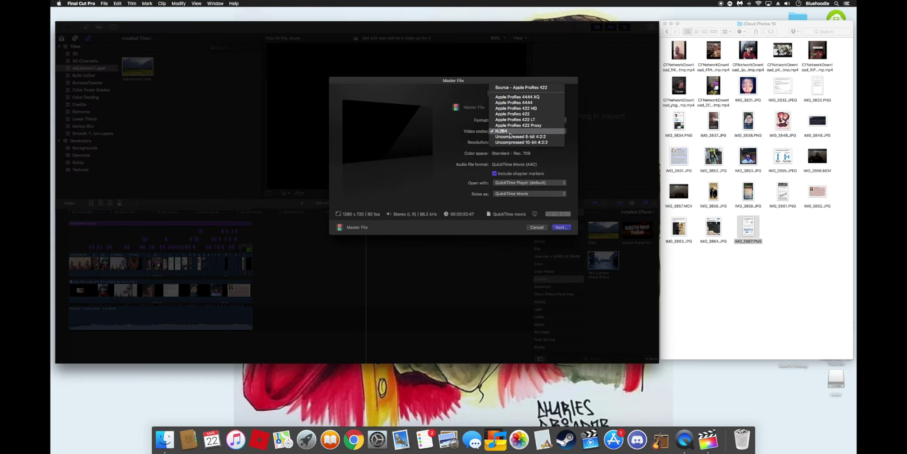
{"action": "left_click", "coordinate": [510, 133]}
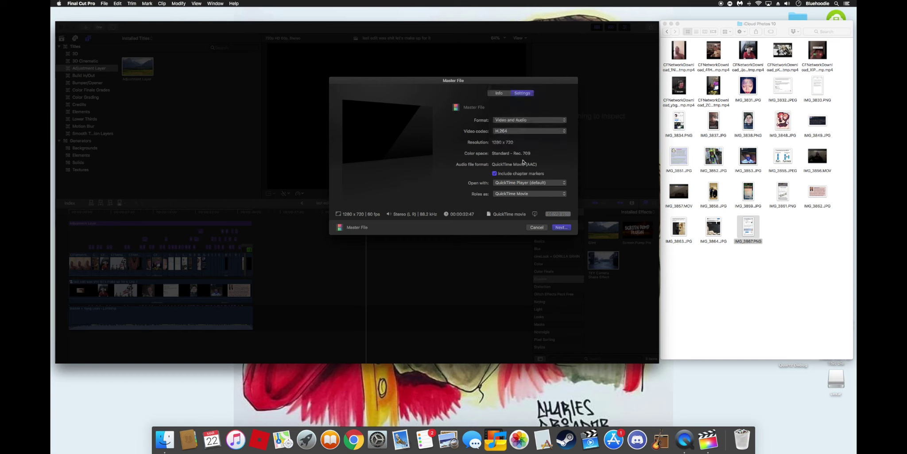
{"action": "left_click", "coordinate": [562, 227]}
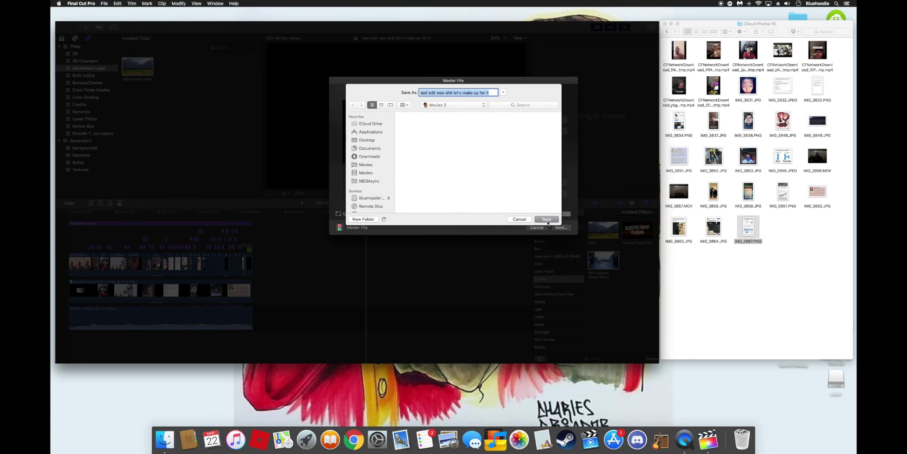
{"action": "left_click", "coordinate": [548, 221]}
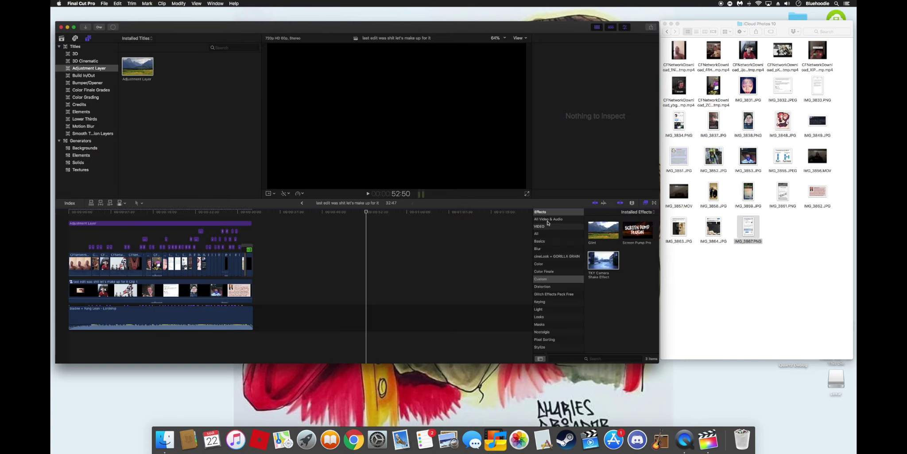
Open the background tasks to check the export, and switch to the Finder window with the Movies 2 folder.
{"action": "left_click", "coordinate": [113, 27]}
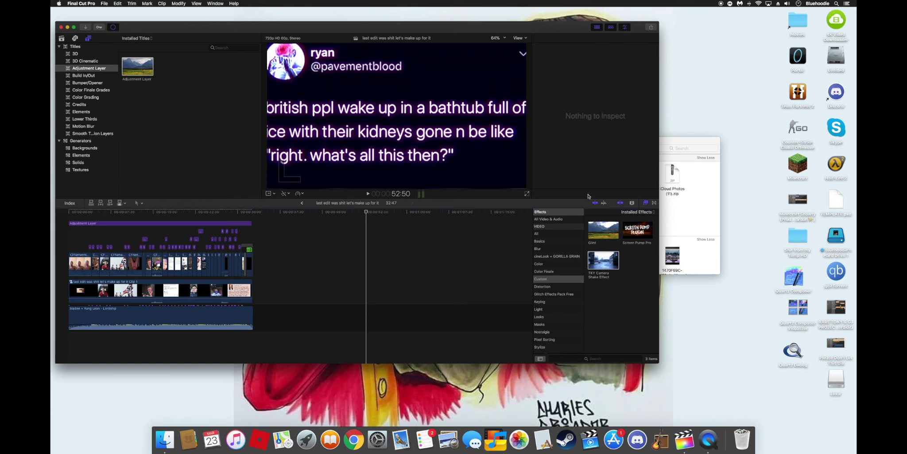
{"action": "left_click", "coordinate": [692, 212]}
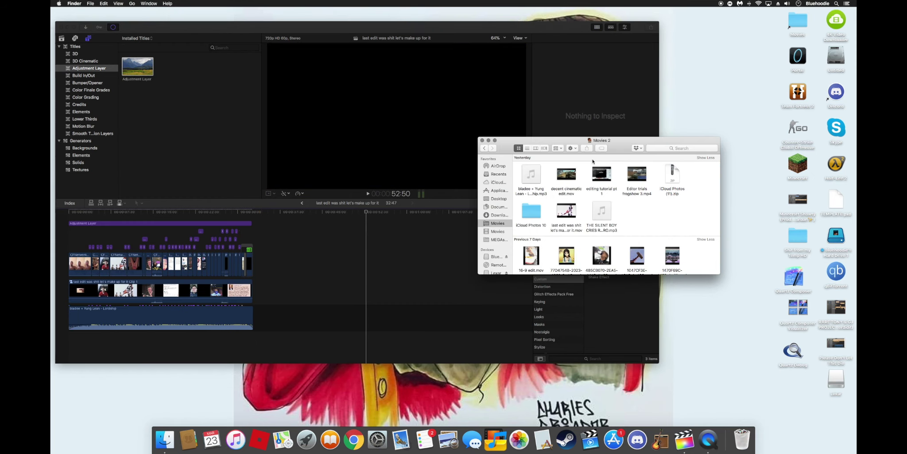